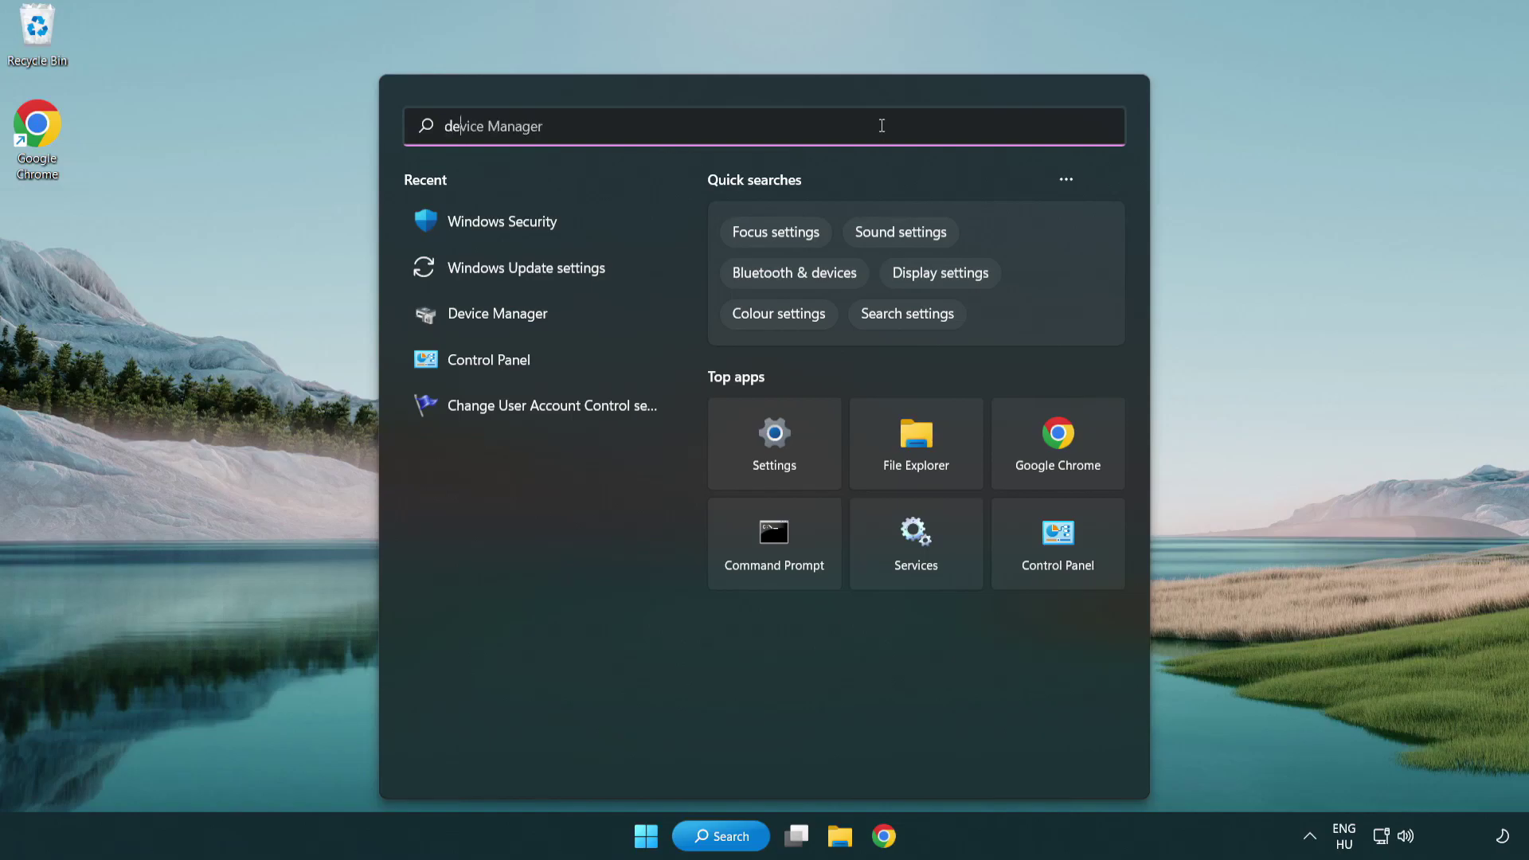
Search for device manager, open Device Manager and move its window toward the middle of the desktop
{"action": "type", "text": "nager"}
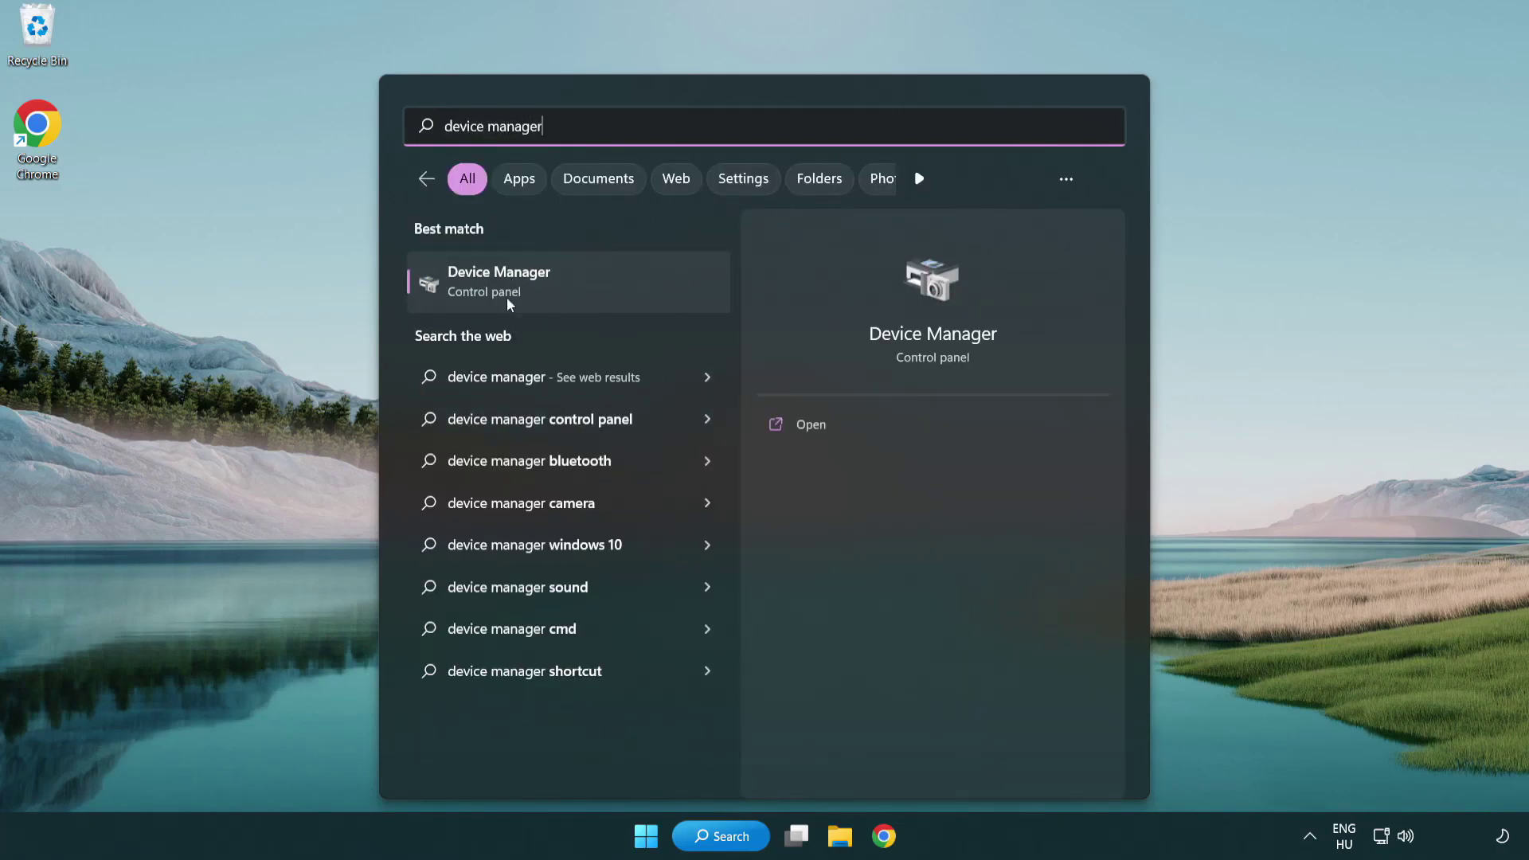
{"action": "left_click", "coordinate": [613, 293]}
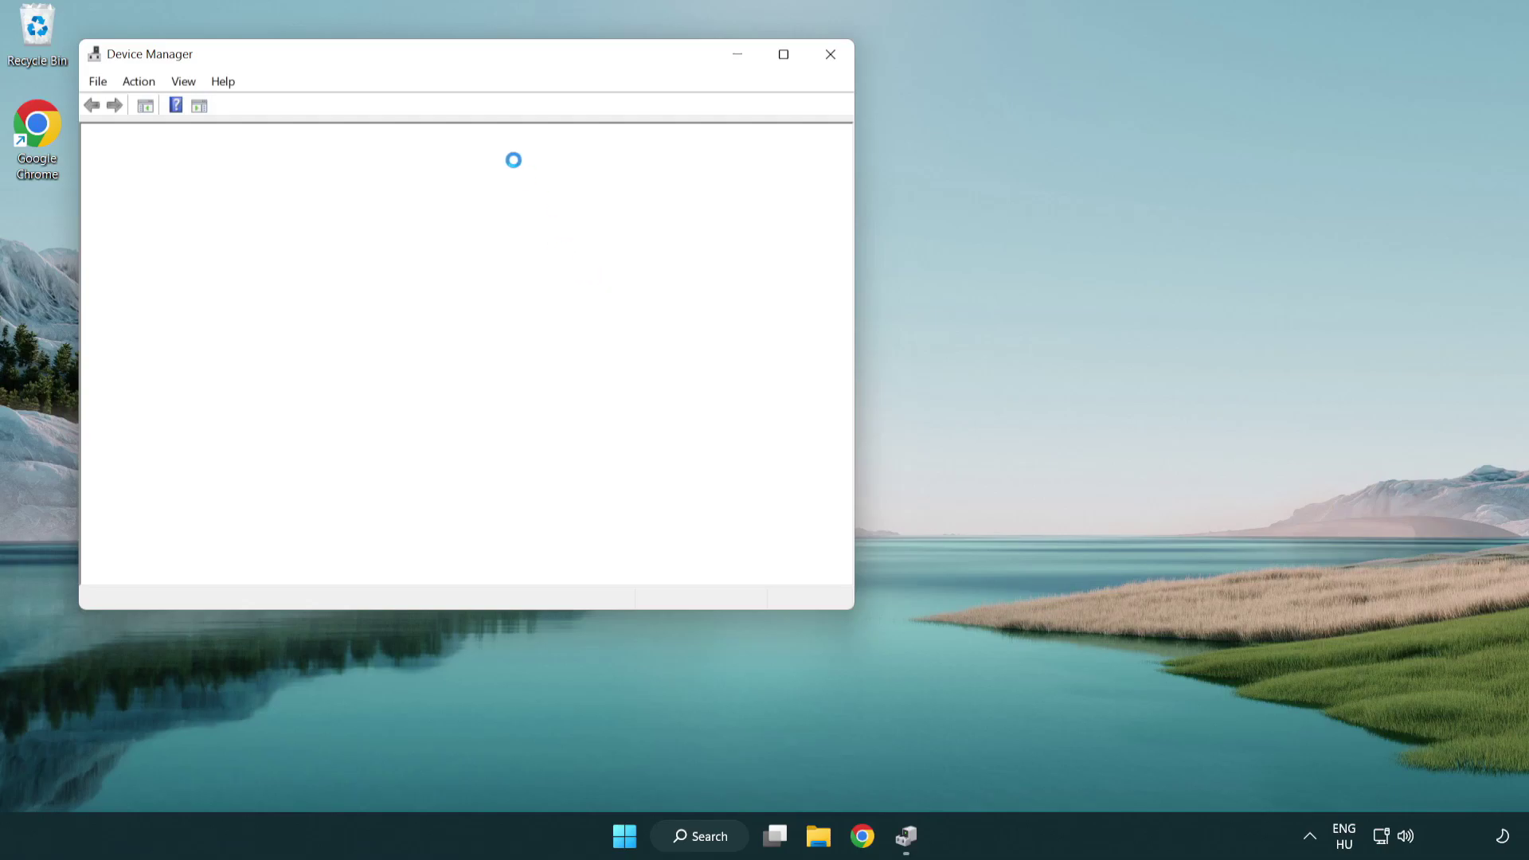
{"action": "left_click_drag", "start_coordinate": [421, 65], "coordinate": [672, 154]}
Run an automatic driver update search for the VMware SVGA 3D display adapter, and close the wizard and Device Manager
{"action": "left_click", "coordinate": [430, 321]}
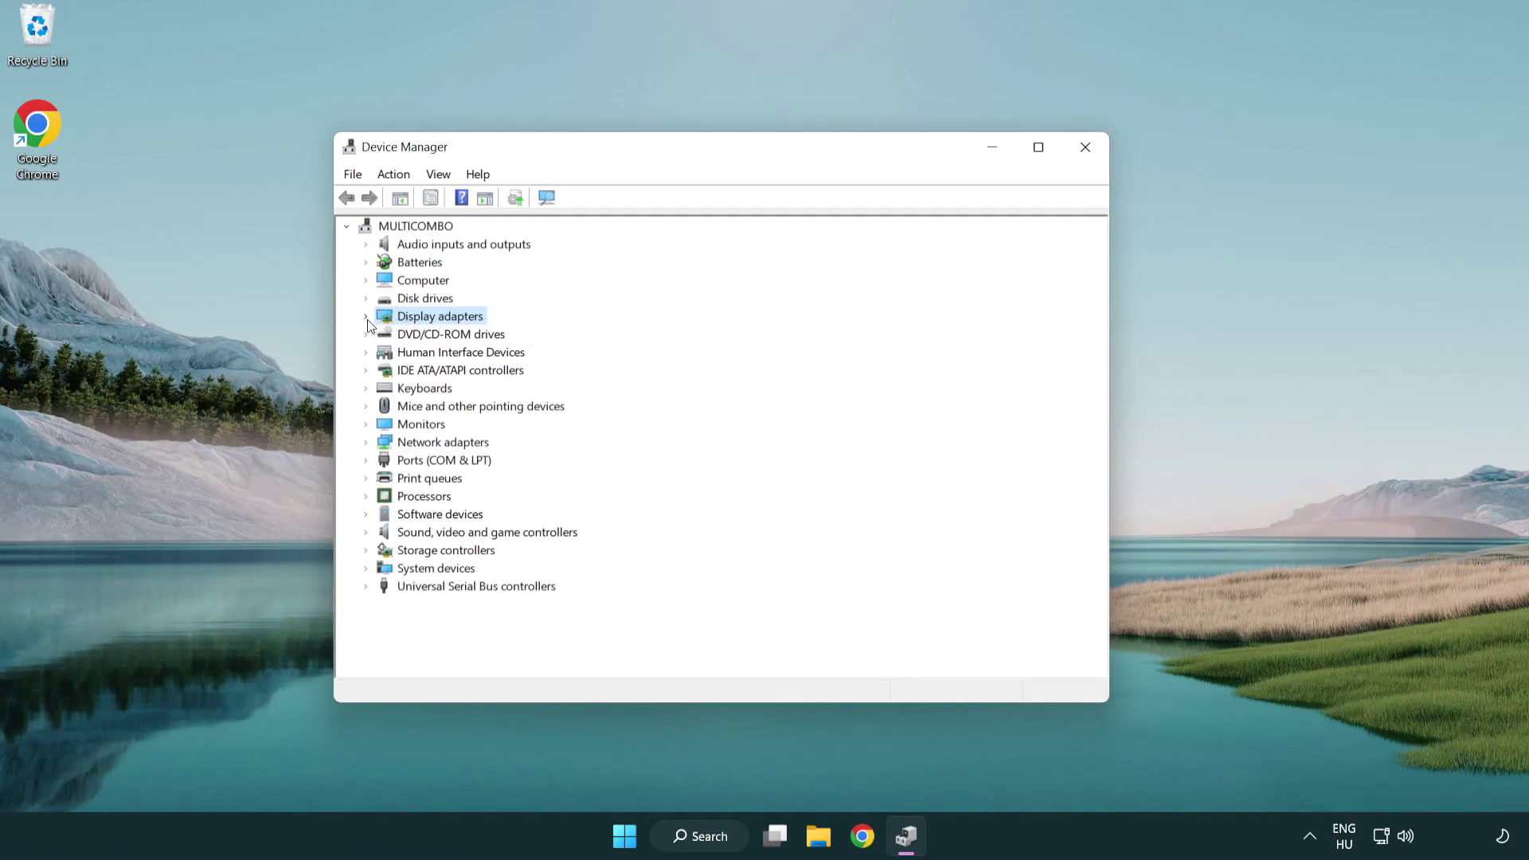
{"action": "left_click", "coordinate": [366, 317]}
{"action": "left_click", "coordinate": [456, 341]}
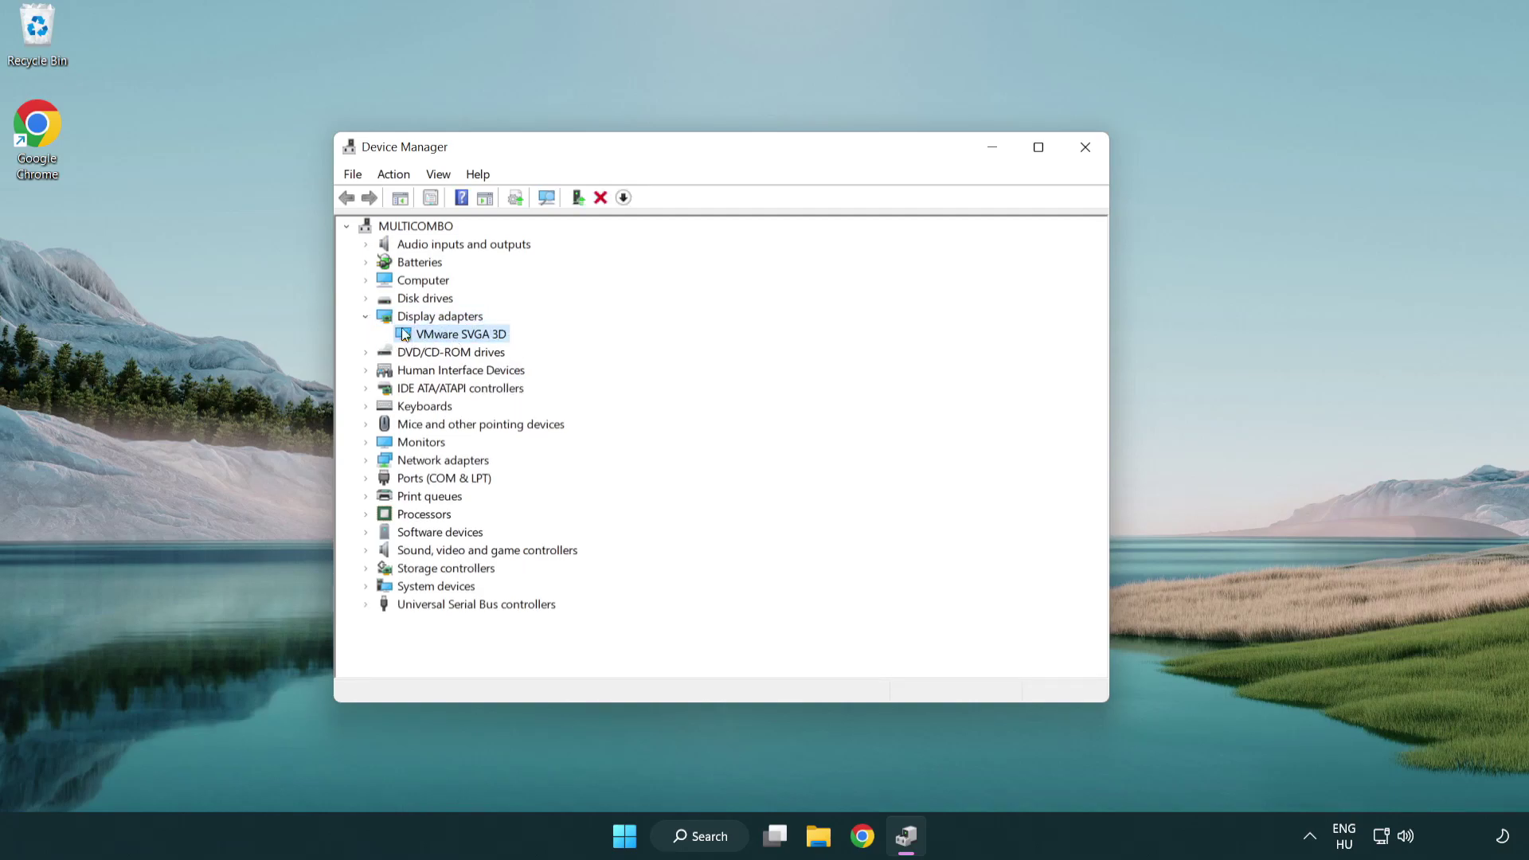
{"action": "right_click", "coordinate": [453, 340]}
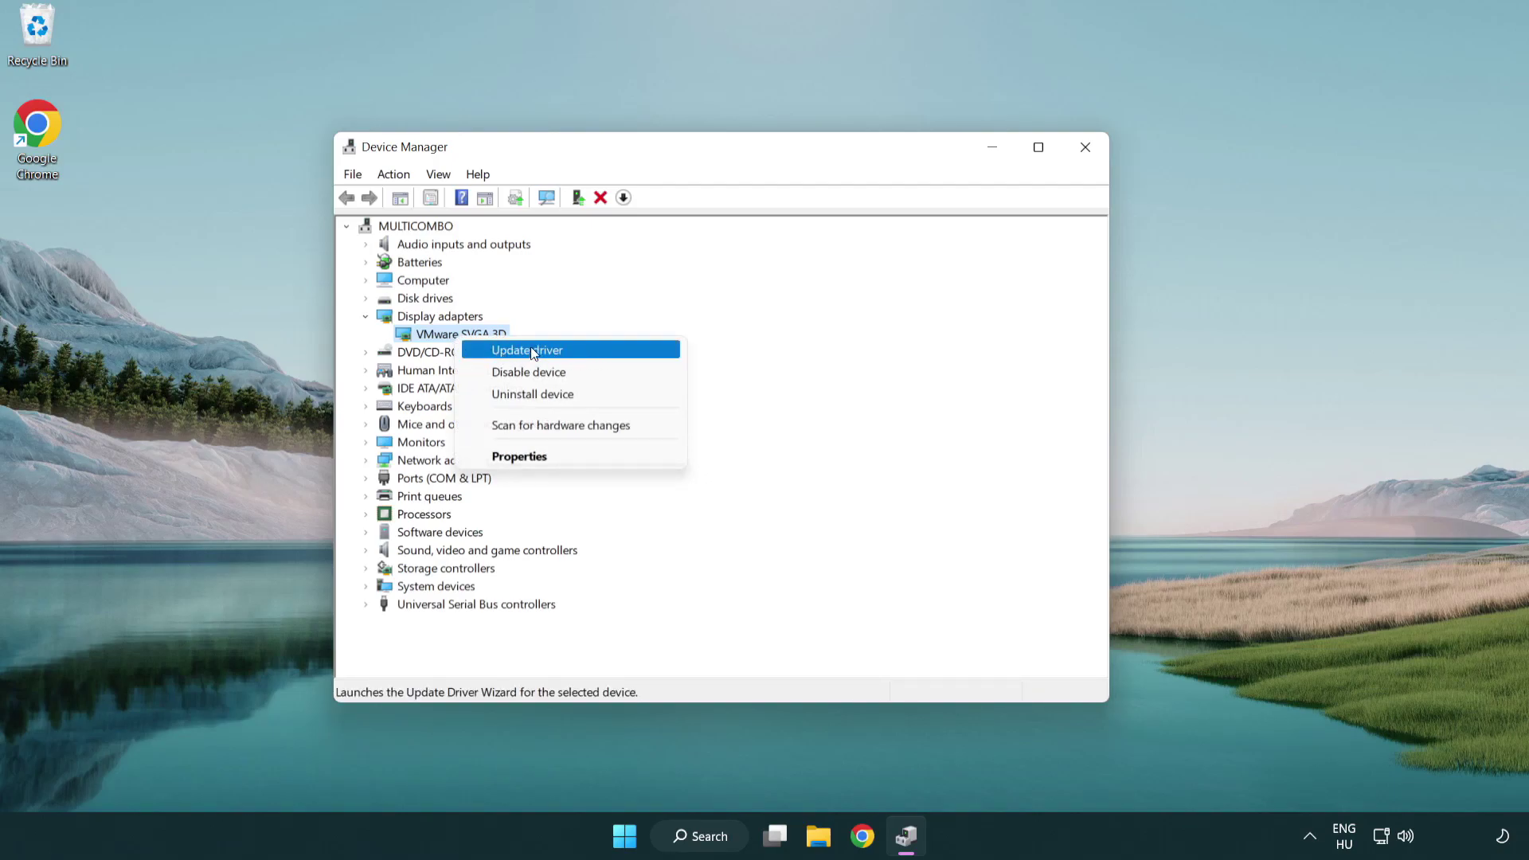
{"action": "left_click", "coordinate": [602, 351]}
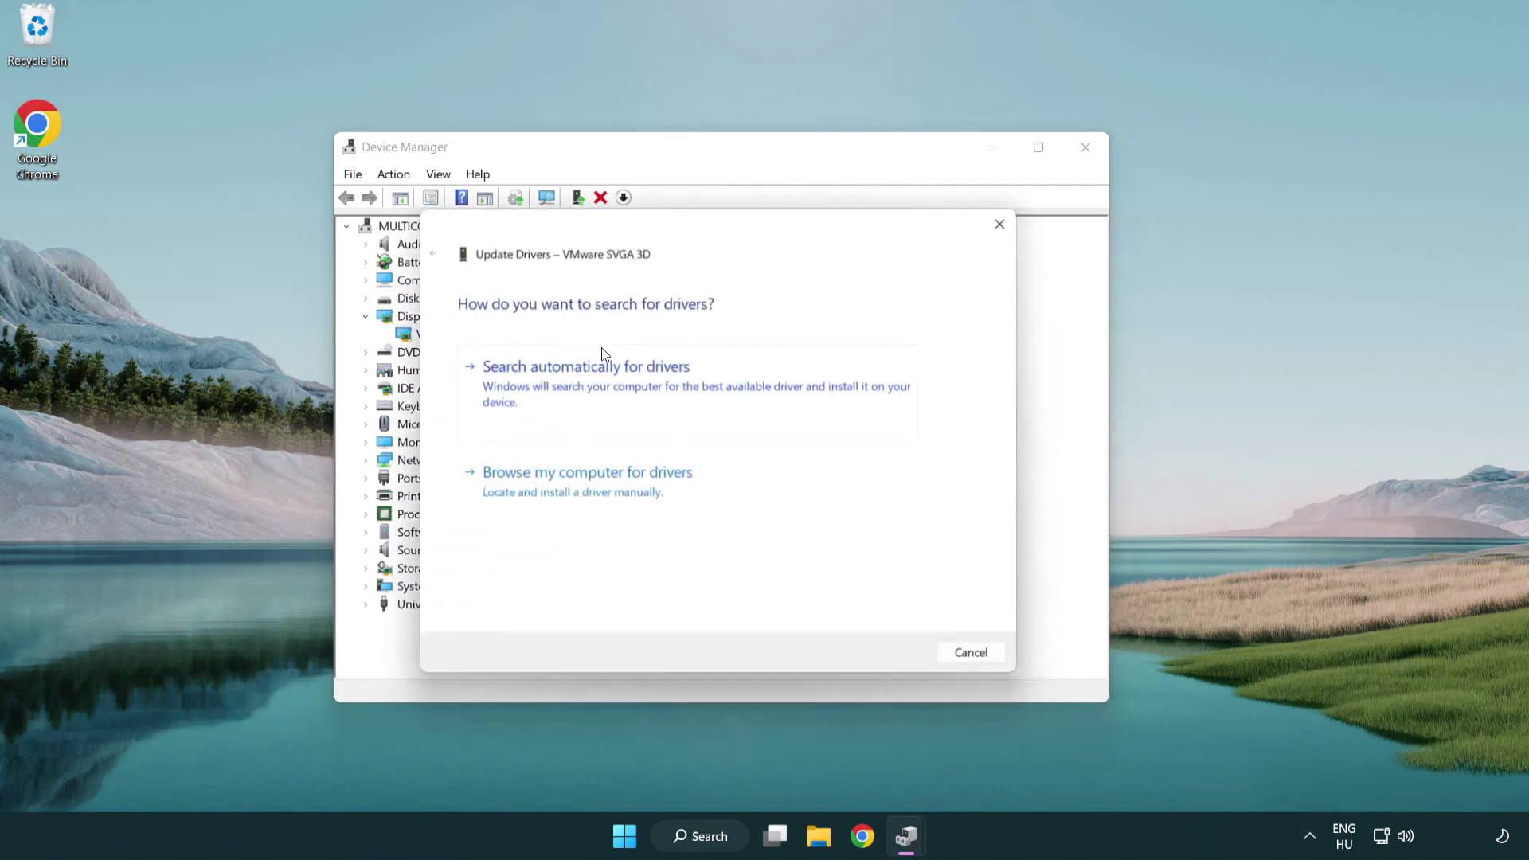
{"action": "left_click_drag", "start_coordinate": [637, 232], "coordinate": [667, 223]}
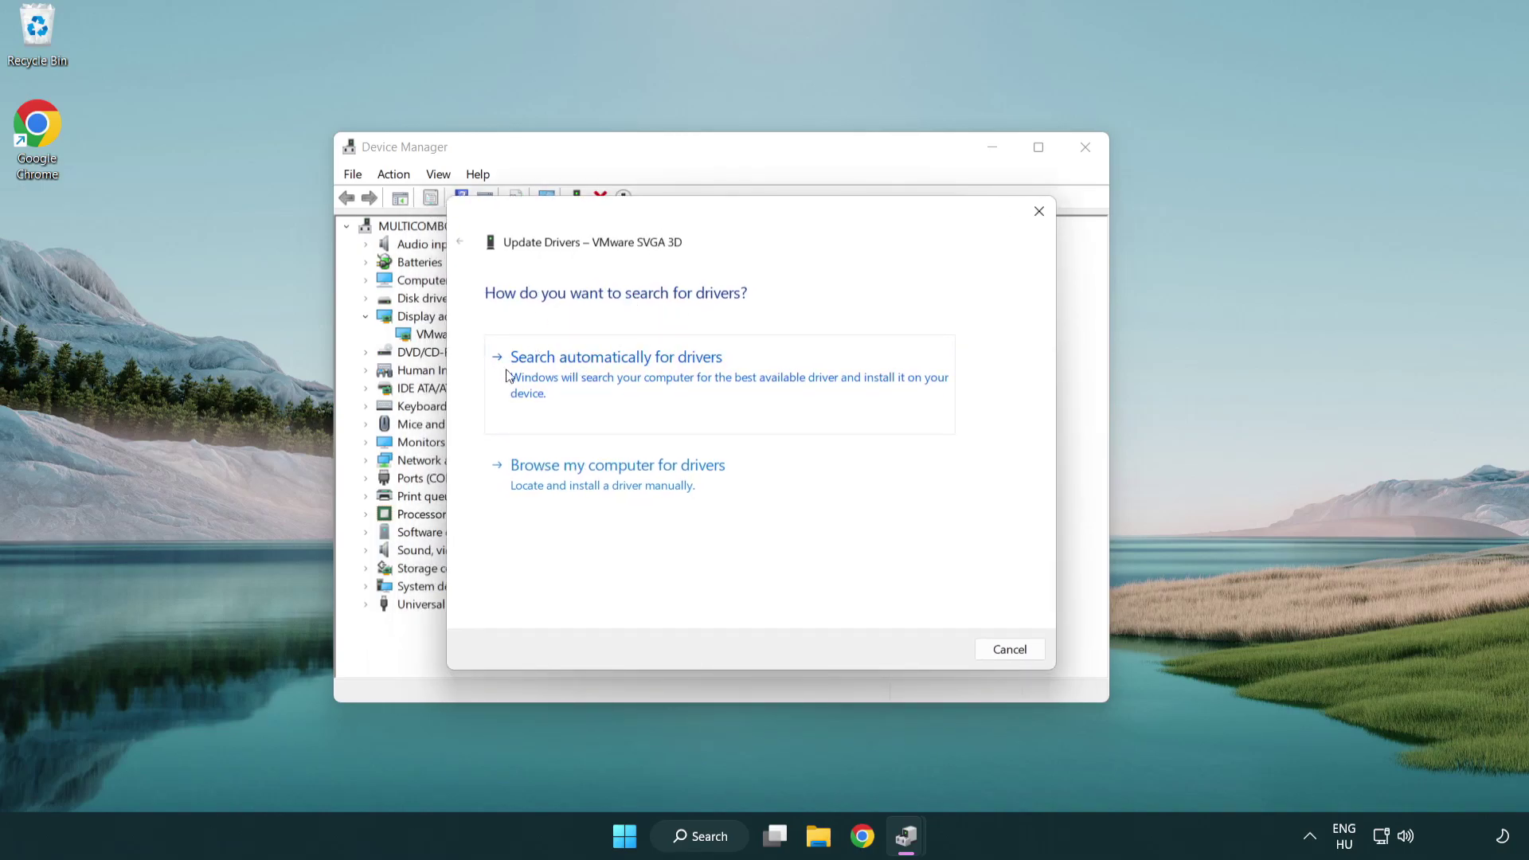
{"action": "left_click", "coordinate": [671, 376]}
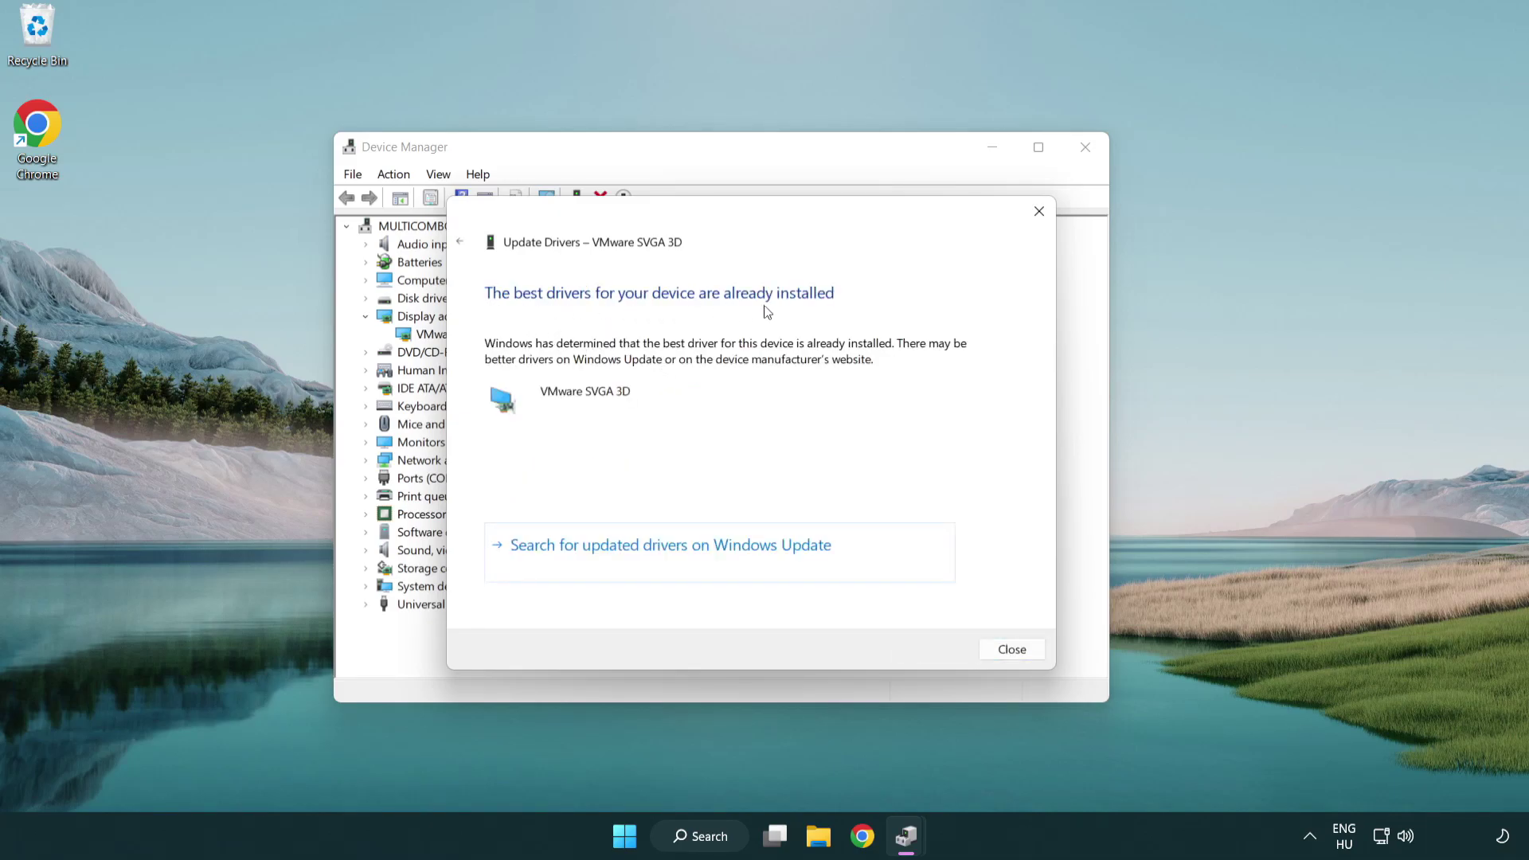
{"action": "left_click", "coordinate": [1004, 656]}
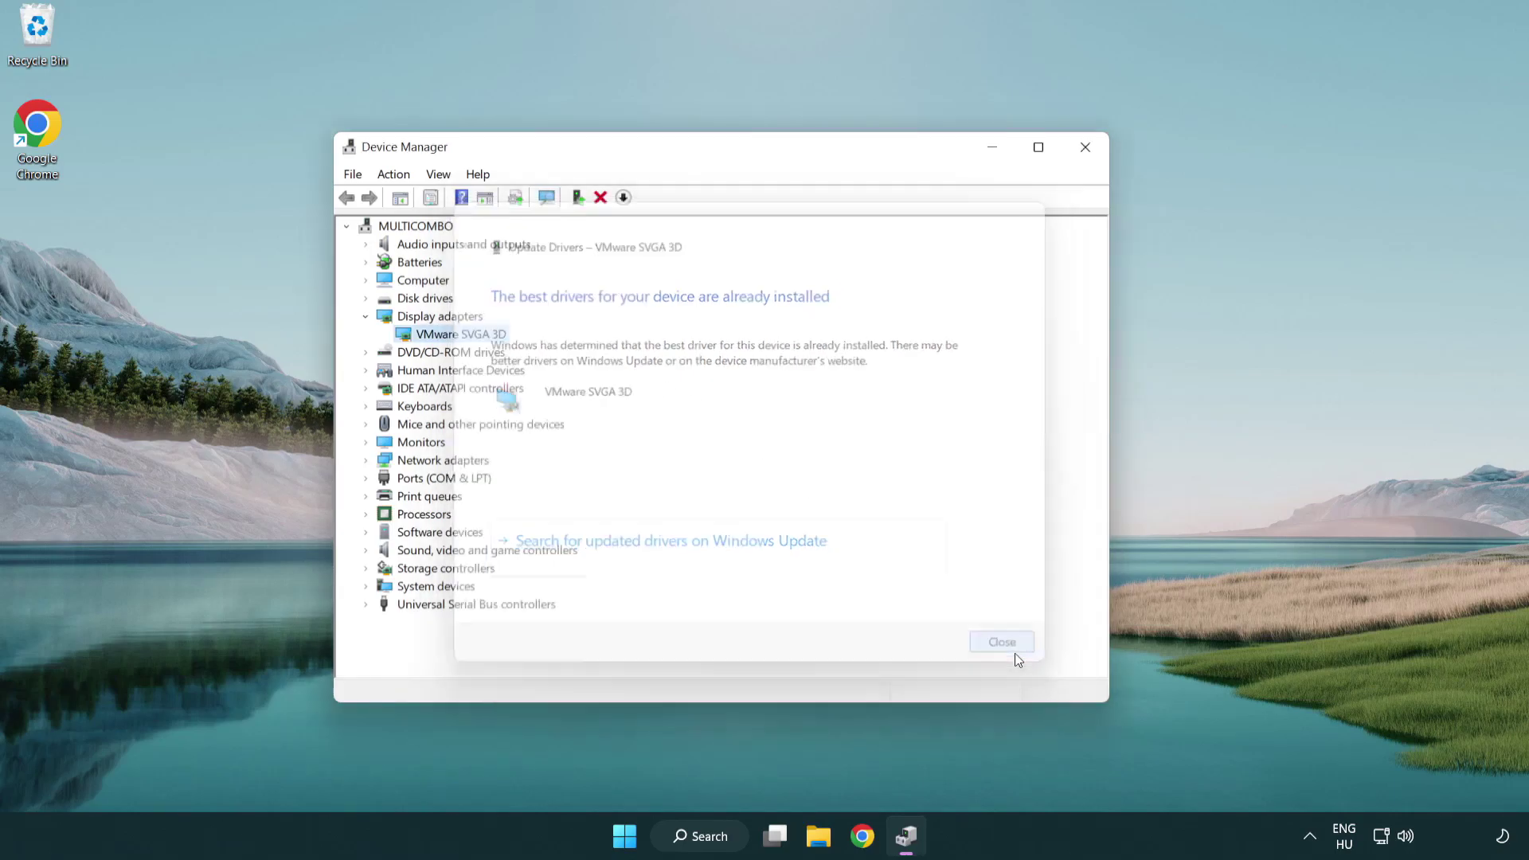
{"action": "left_click", "coordinate": [1086, 148]}
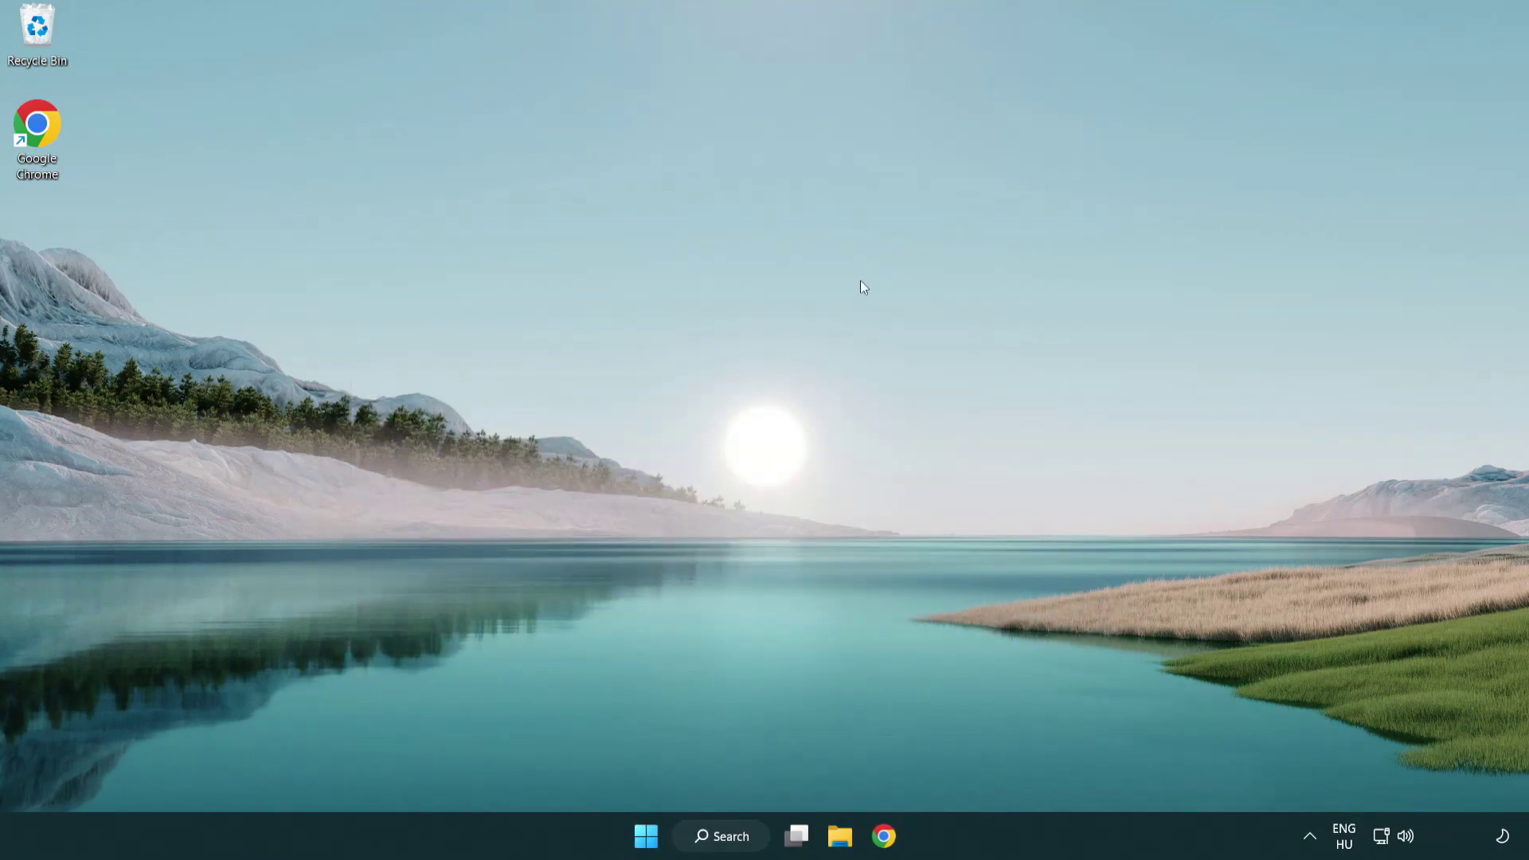
Search for update, open Windows Update settings, check for updates and close Settings
{"action": "left_click", "coordinate": [736, 835]}
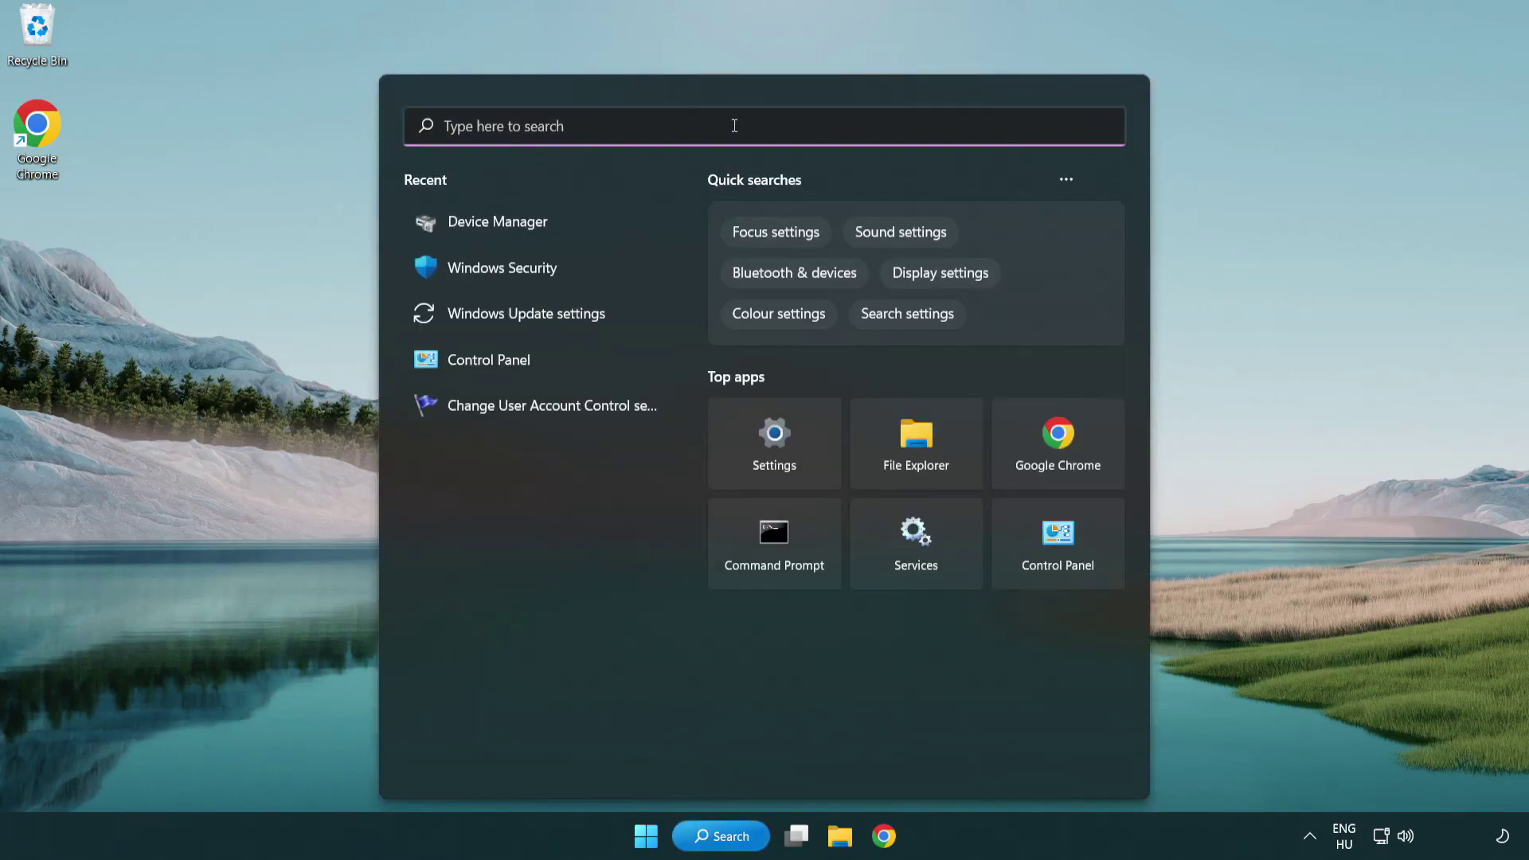
{"action": "type", "text": "update"}
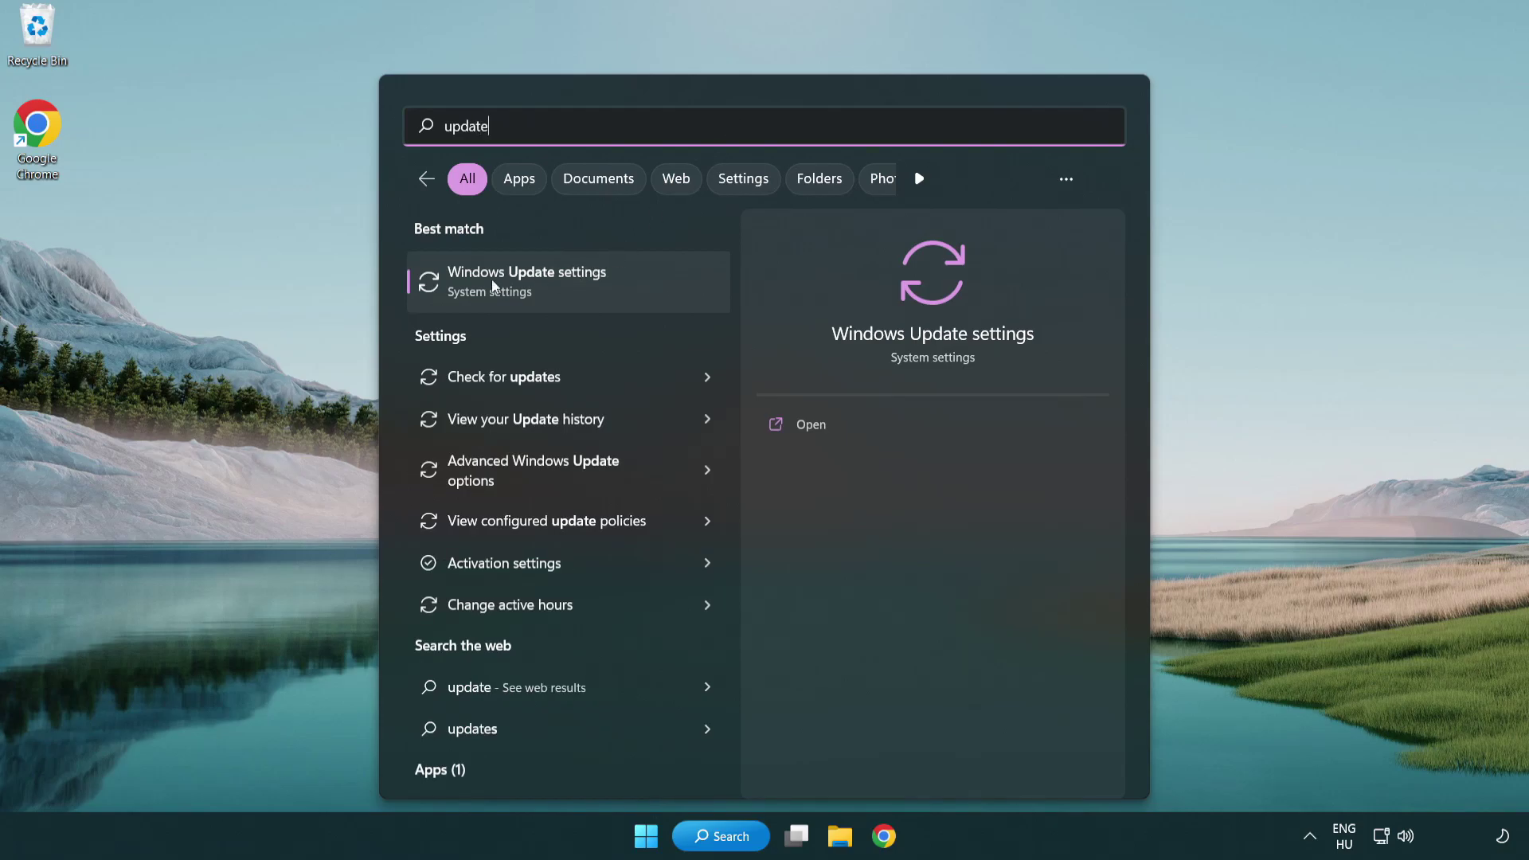
{"action": "left_click", "coordinate": [596, 290]}
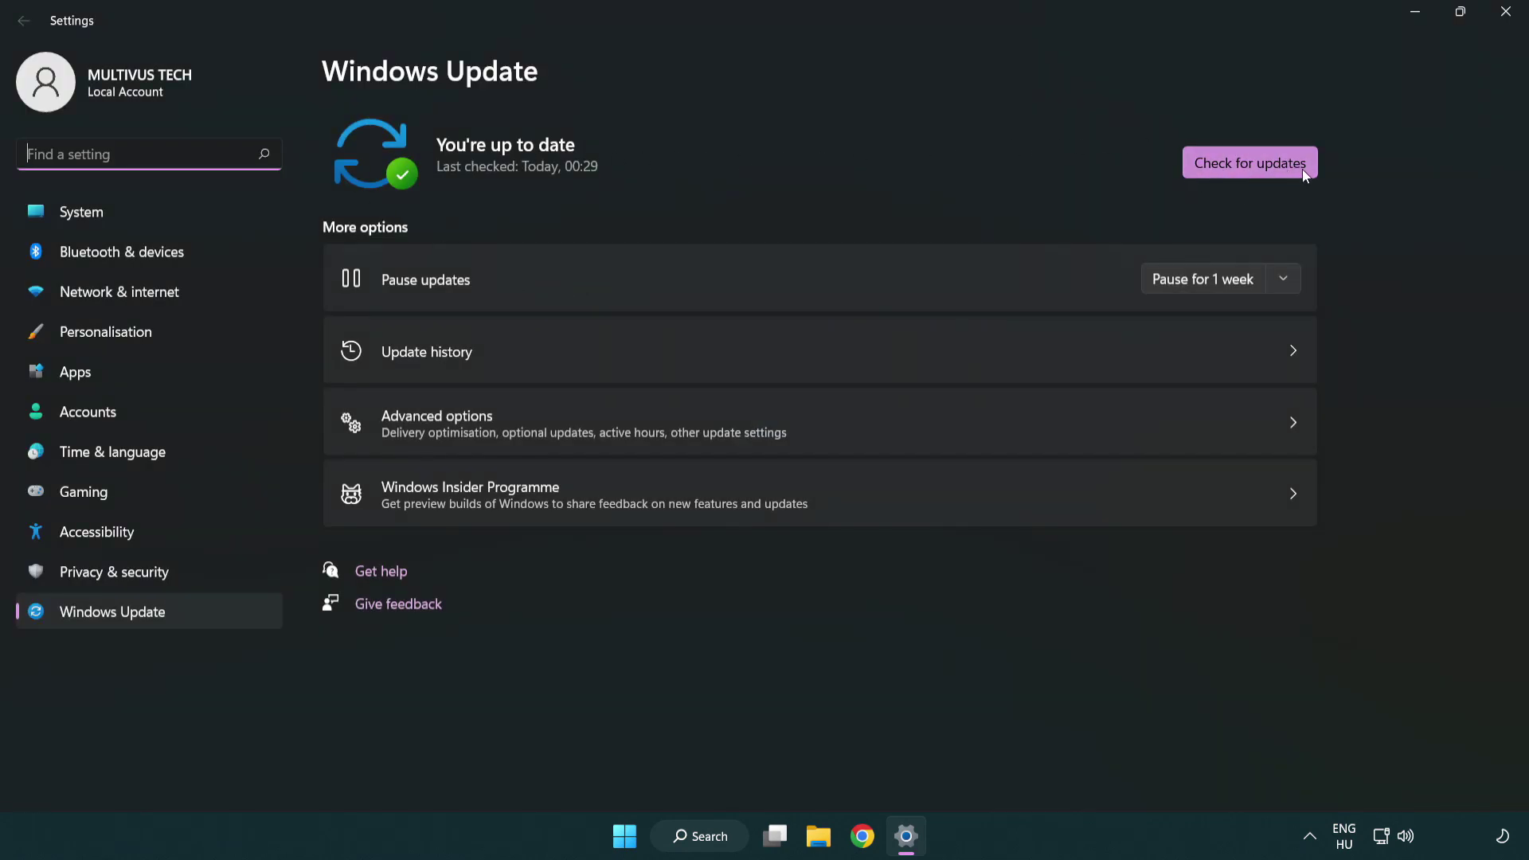
{"action": "left_click", "coordinate": [1280, 170]}
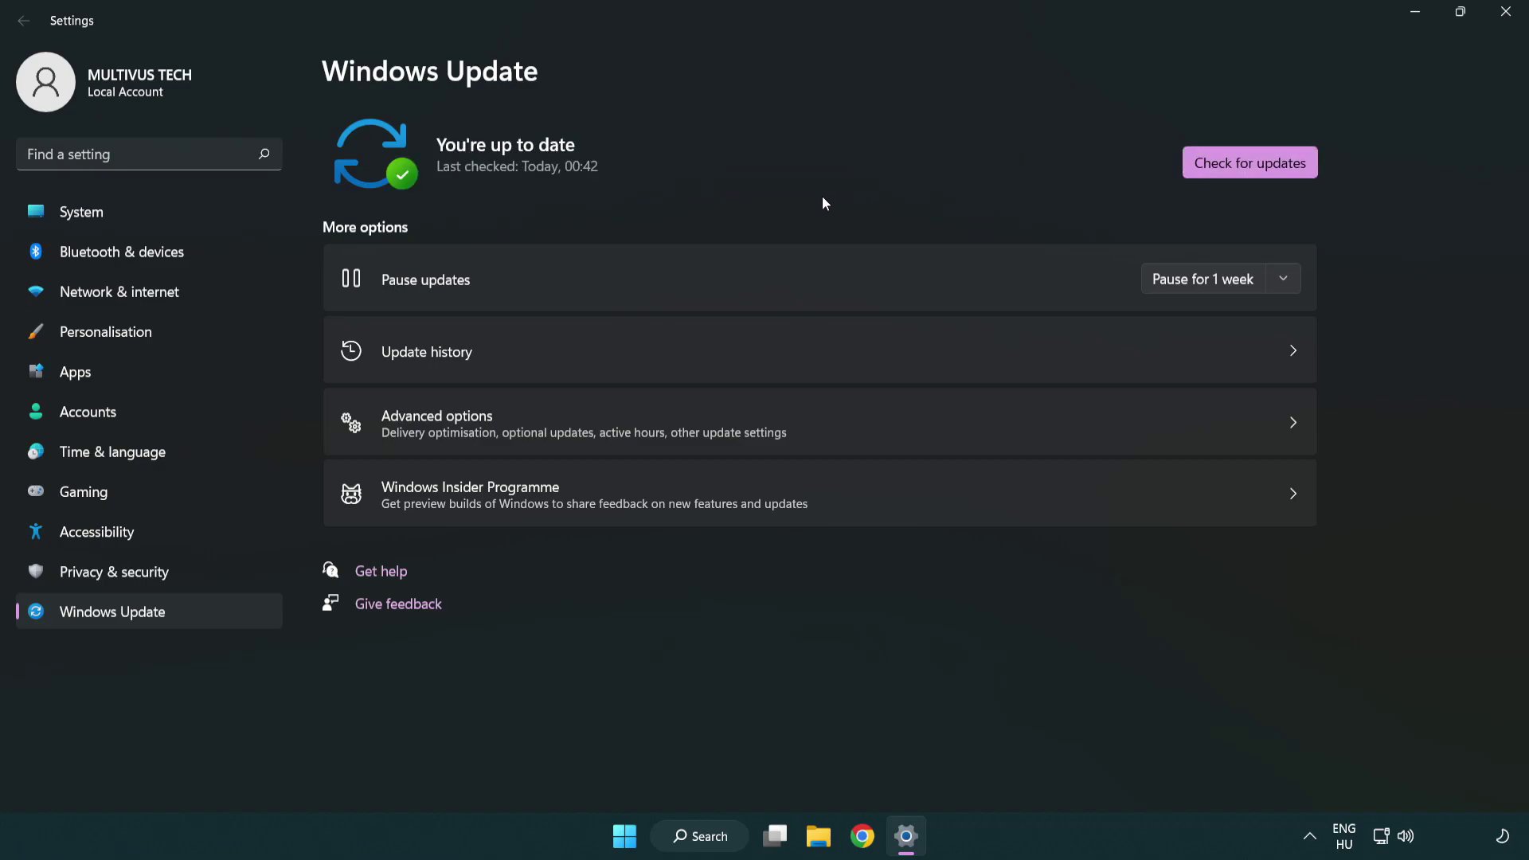
{"action": "left_click", "coordinate": [1499, 24]}
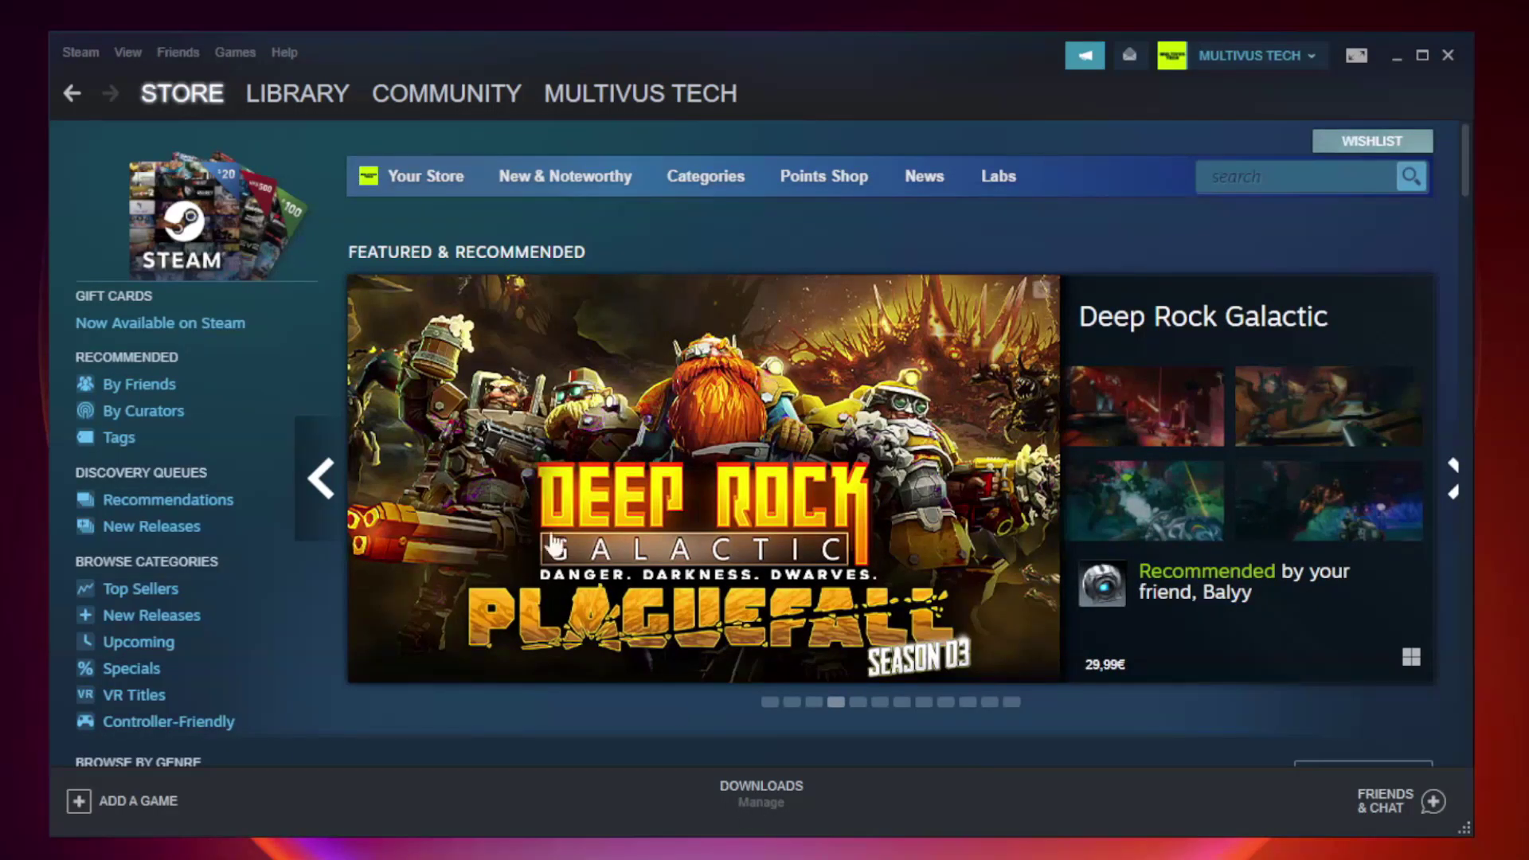
Switch to Steam and verify the integrity of the local files of YOUR NOT WORKING GAME in the library
{"action": "mouse_move", "coordinate": [288, 97]}
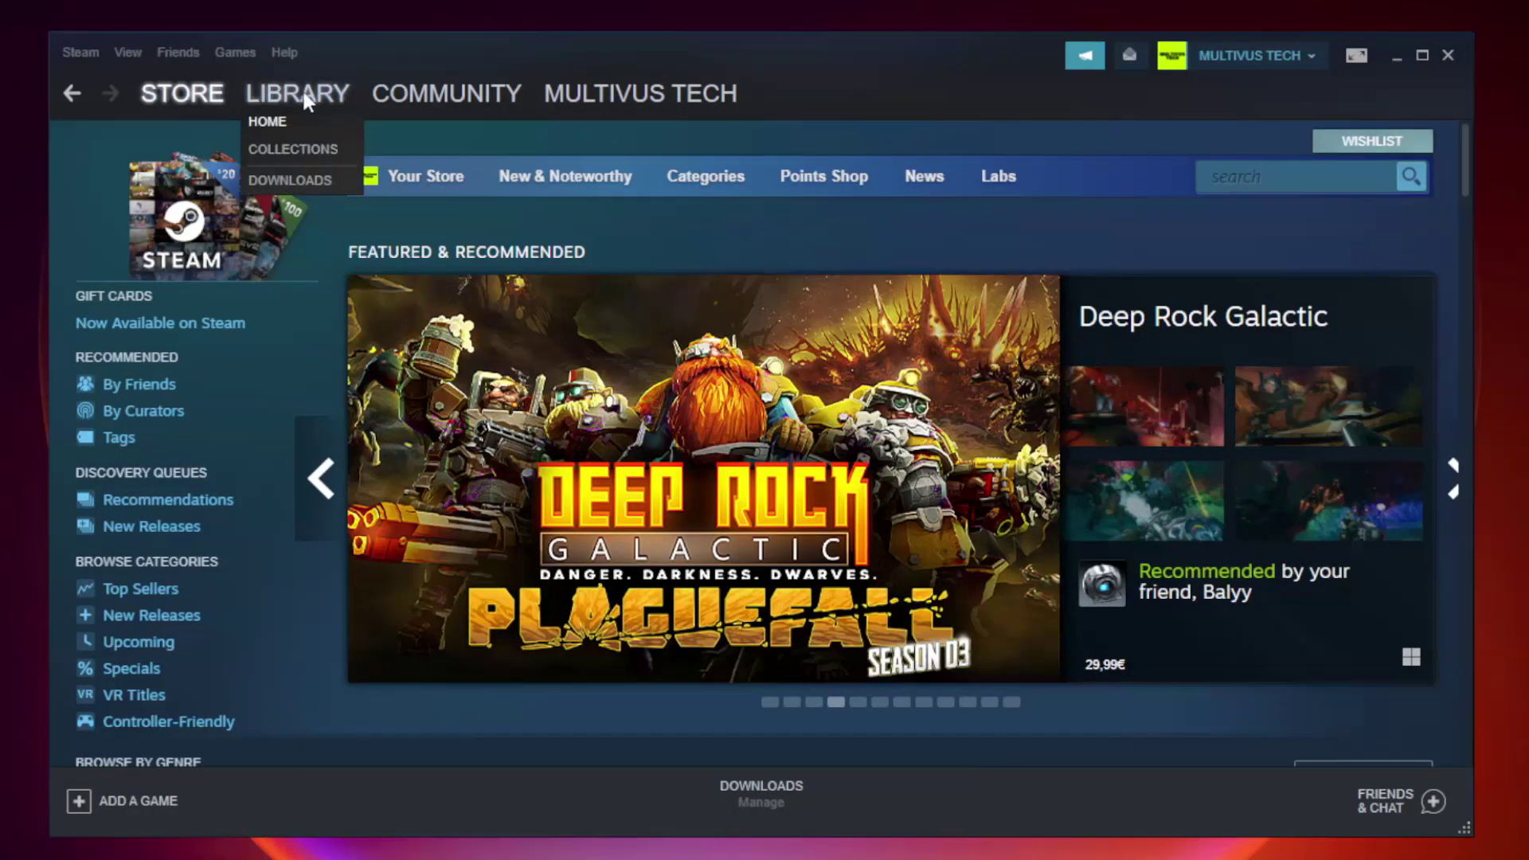
{"action": "left_click", "coordinate": [310, 103]}
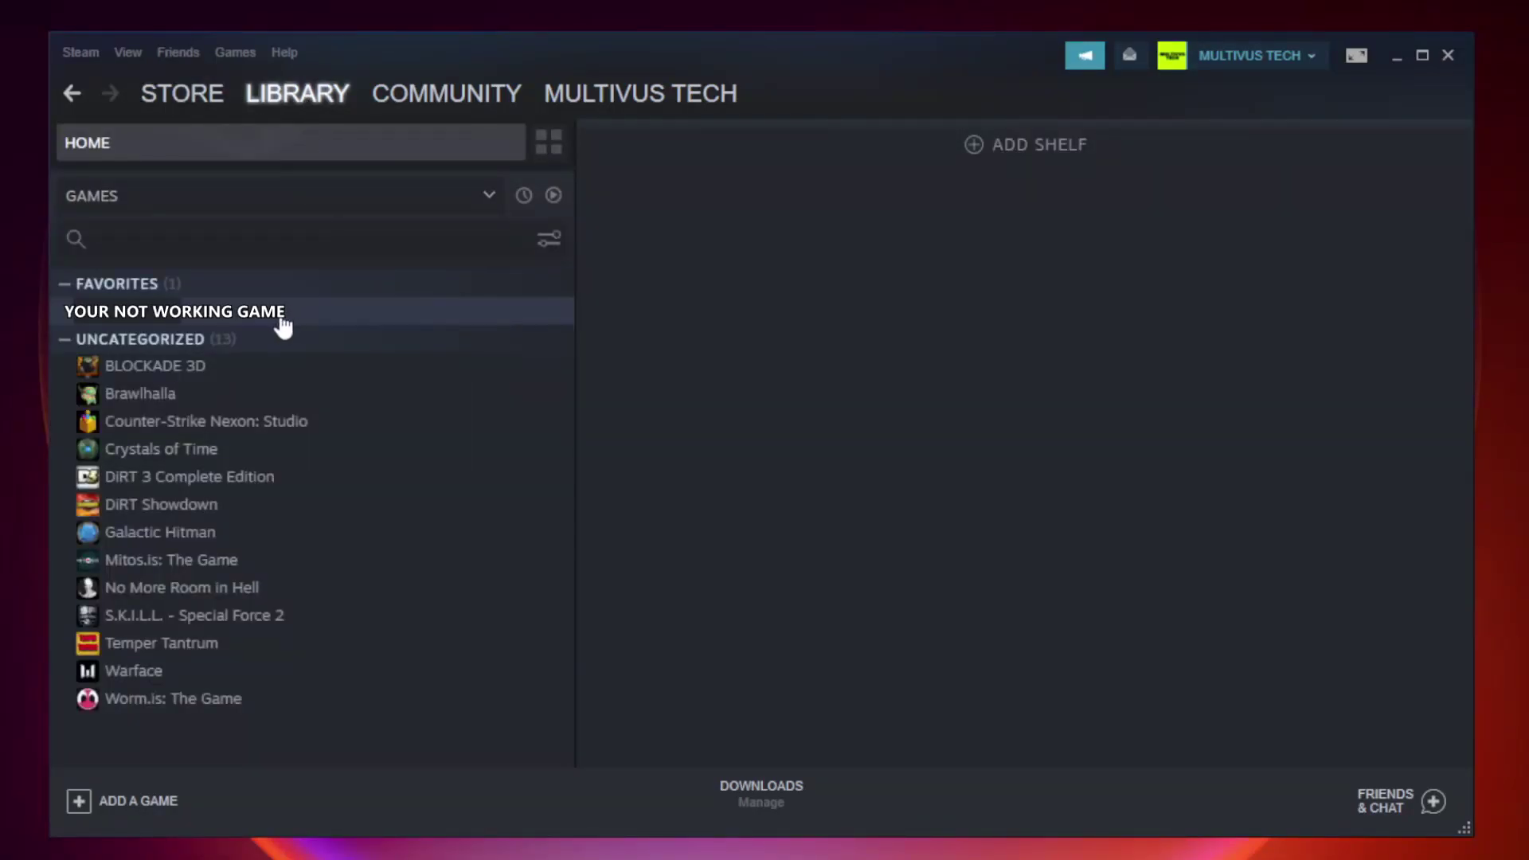
{"action": "right_click", "coordinate": [331, 318]}
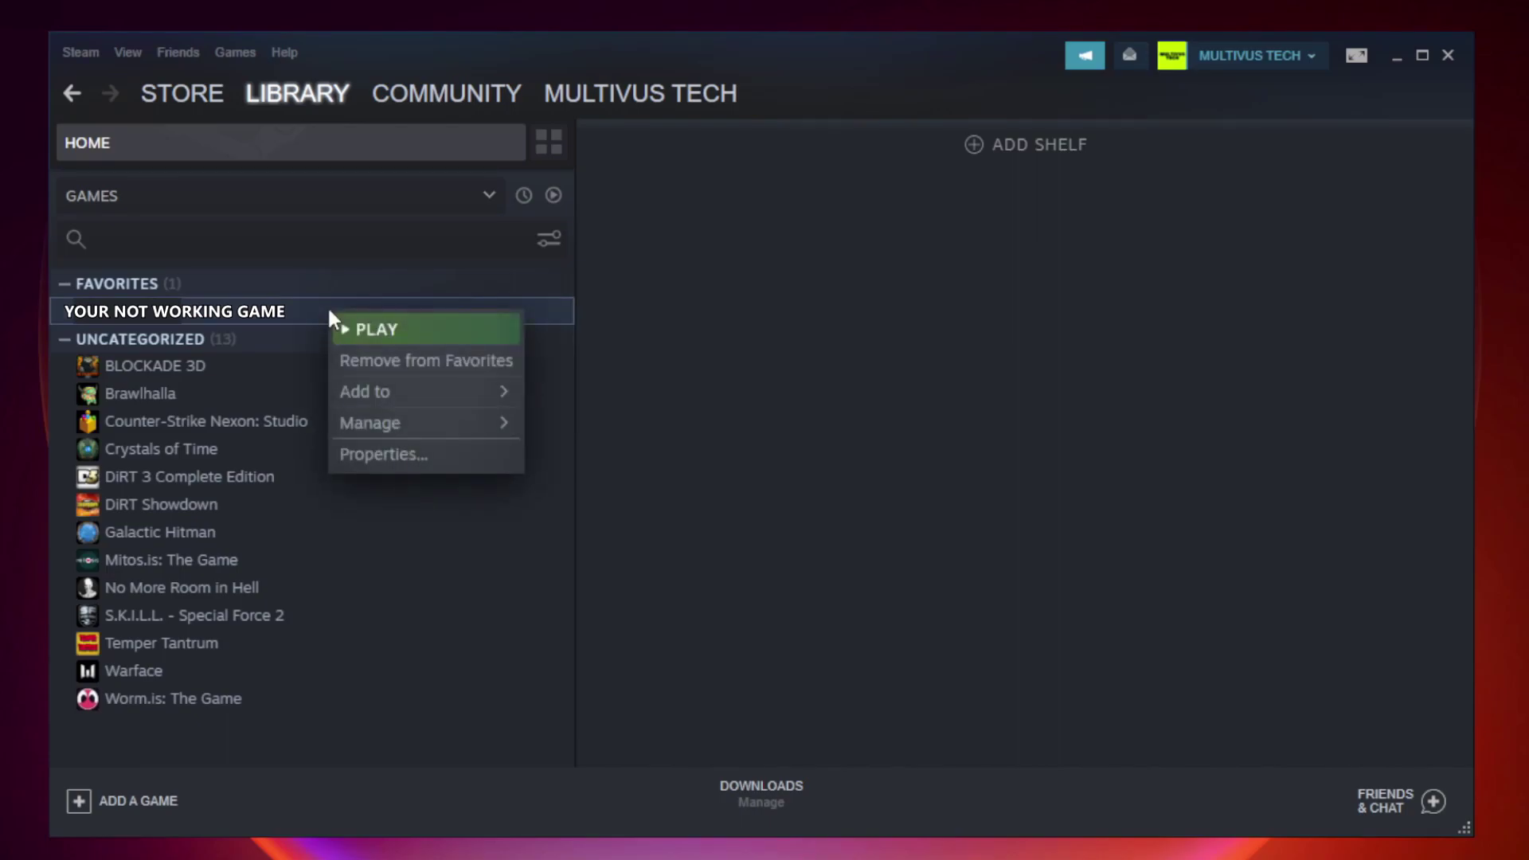
{"action": "left_click", "coordinate": [421, 458]}
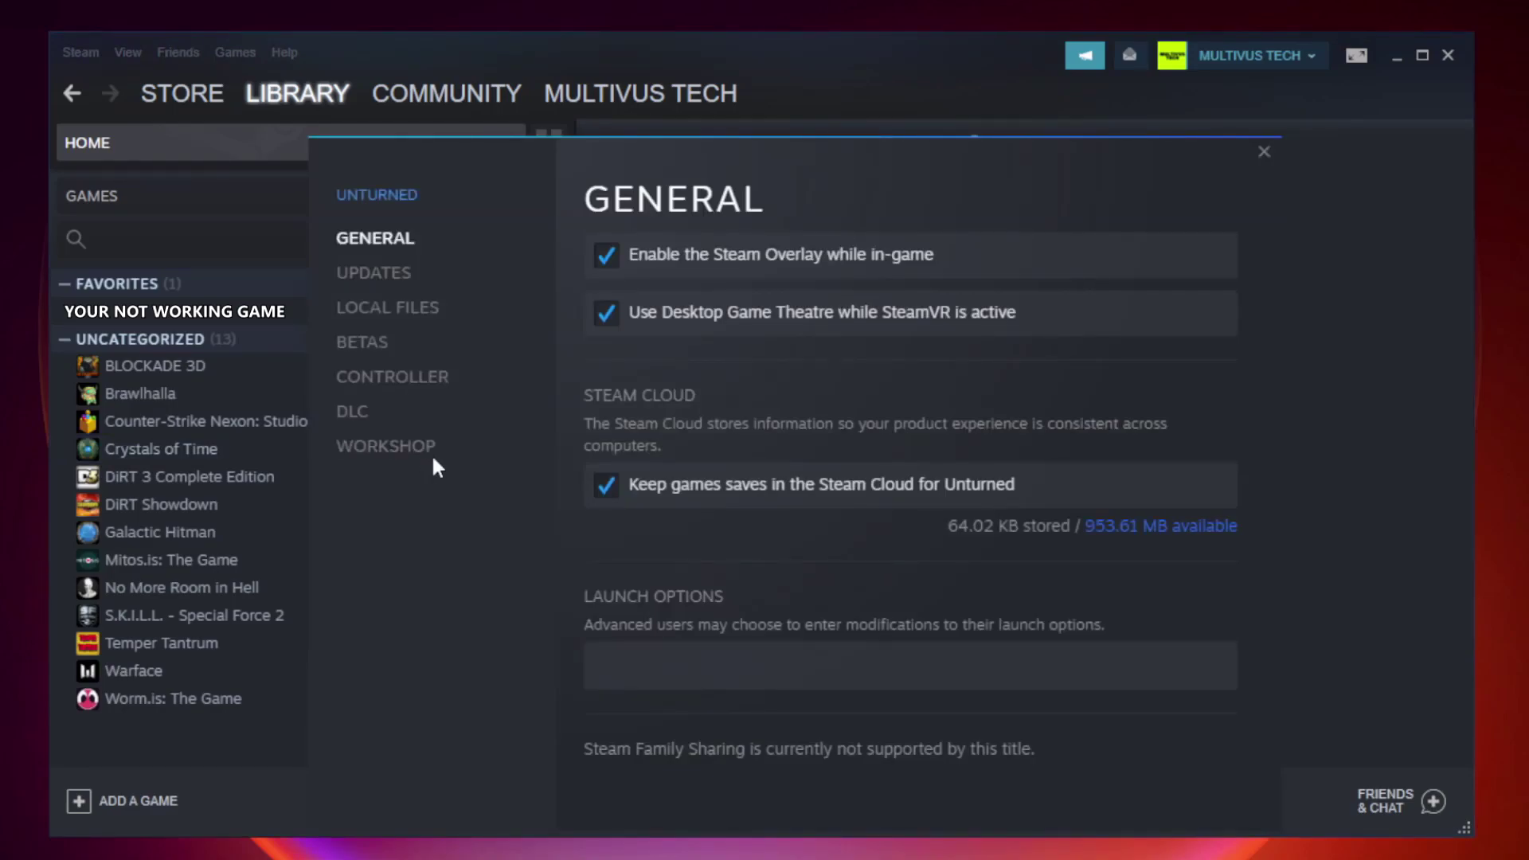
{"action": "left_click", "coordinate": [405, 314]}
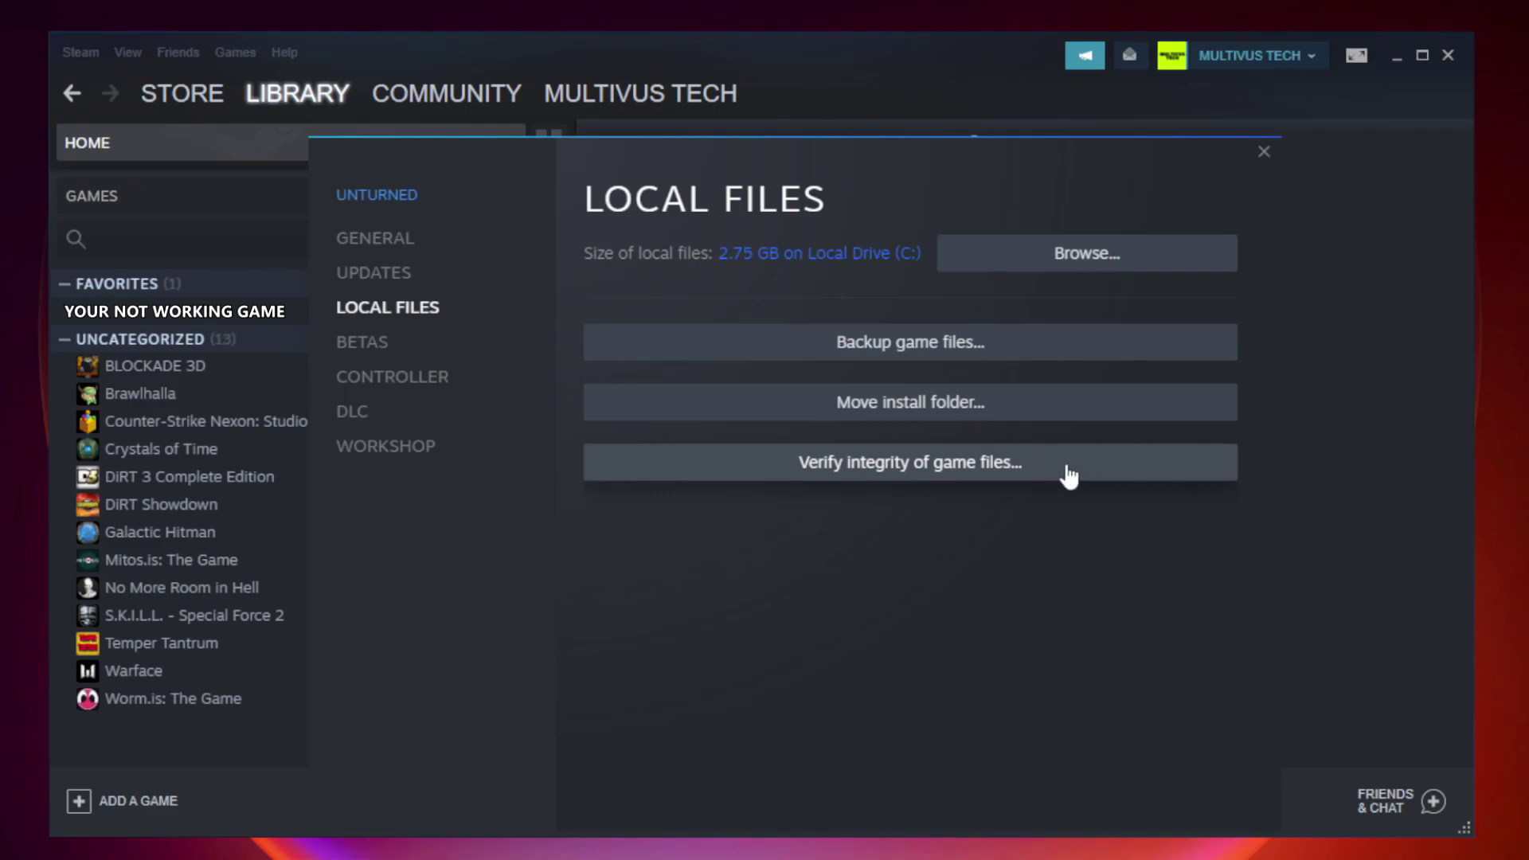
{"action": "left_click", "coordinate": [924, 476]}
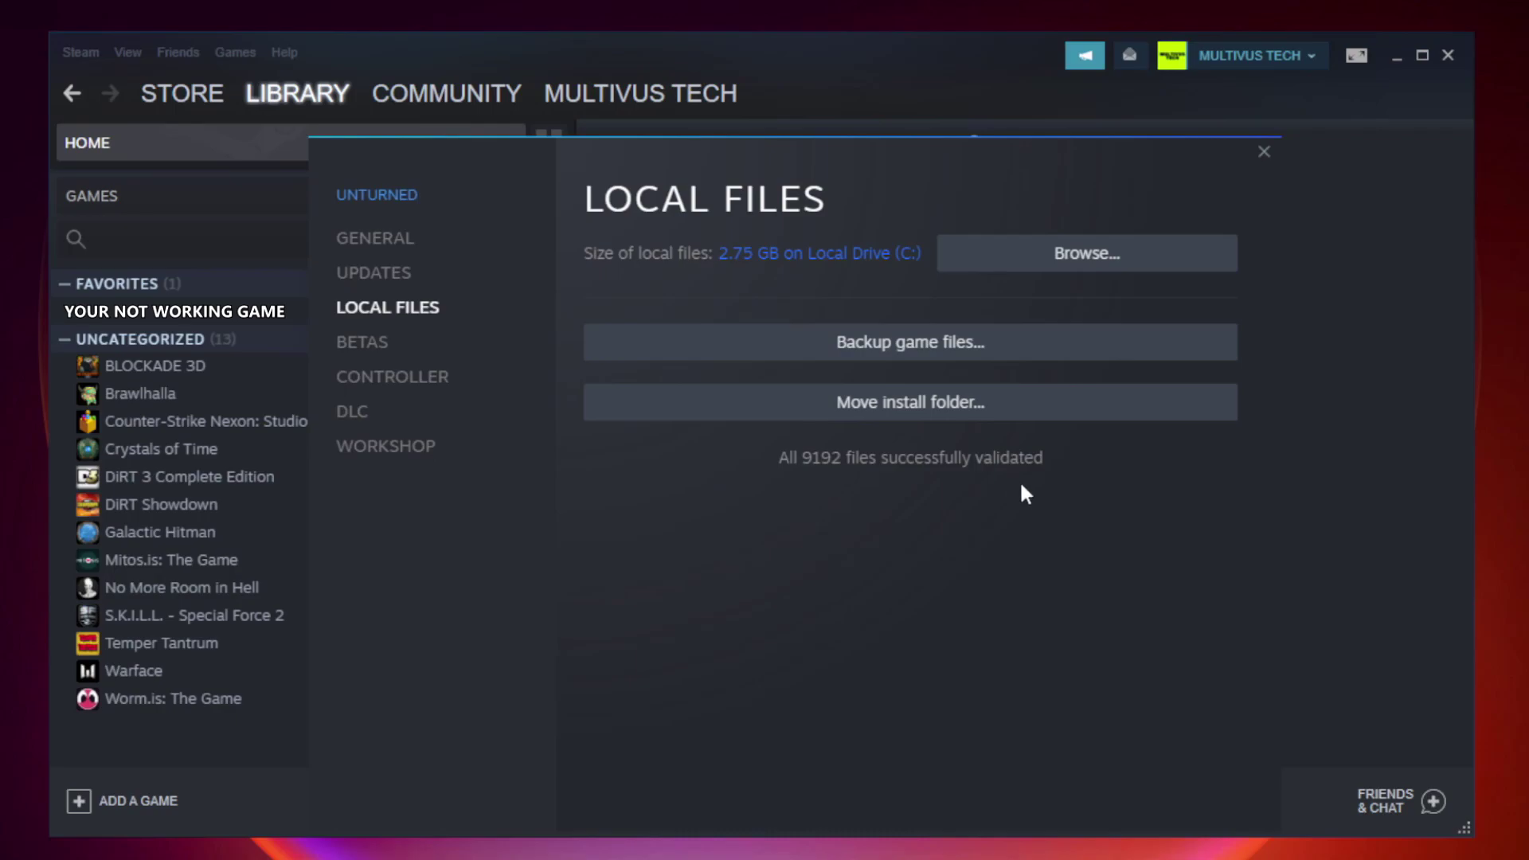
Browse to the game's install folder and open the properties of the YOUR NOT WORKING GAME shortcut, moving the dialog fully into view
{"action": "left_click", "coordinate": [1093, 274]}
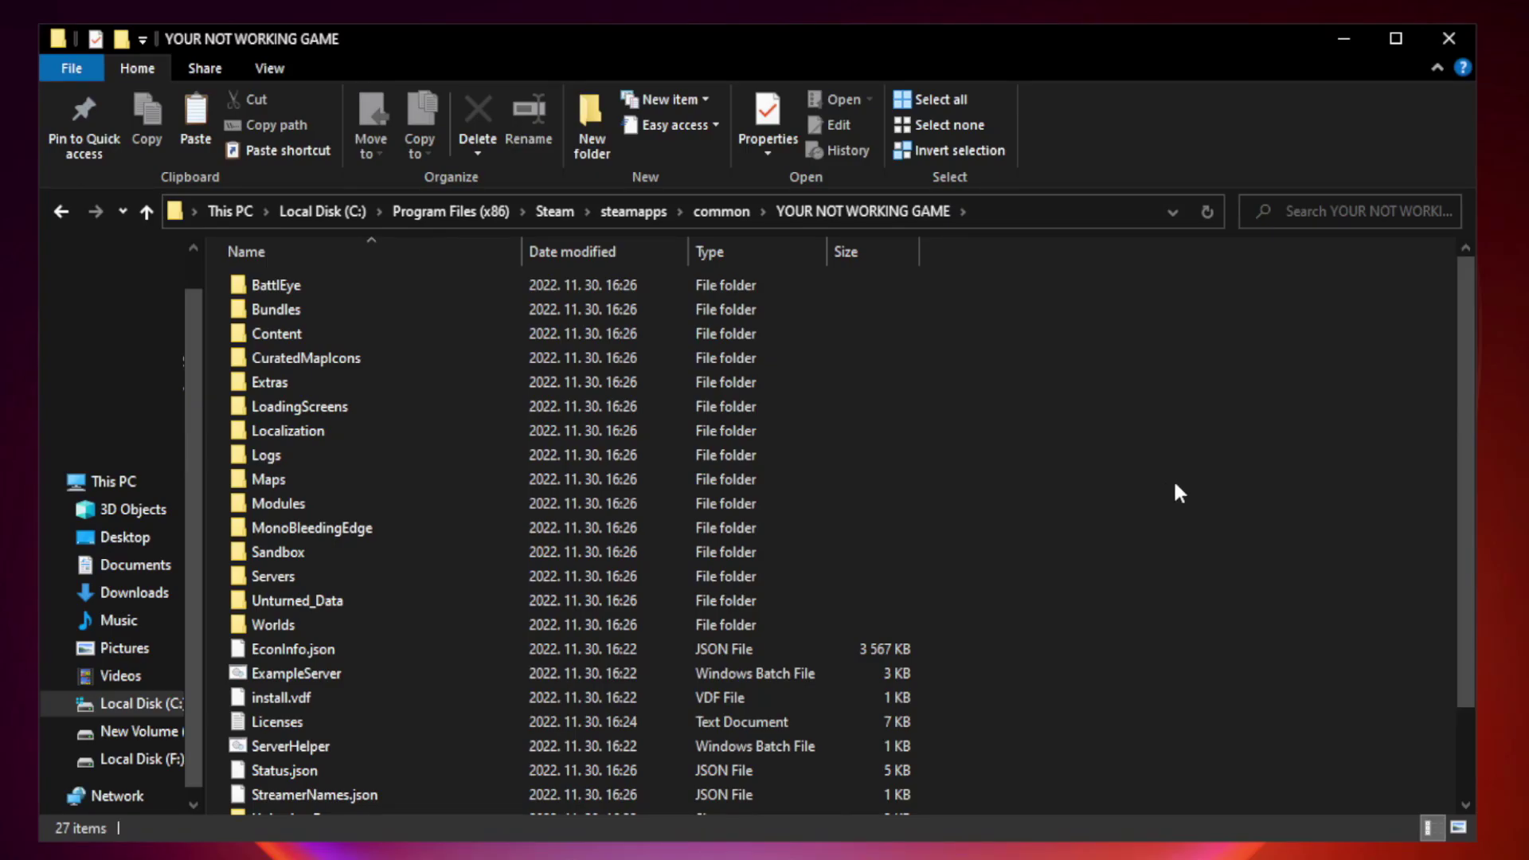
{"action": "left_click_drag", "start_coordinate": [1467, 418], "coordinate": [1467, 549]}
{"action": "left_click", "coordinate": [477, 802]}
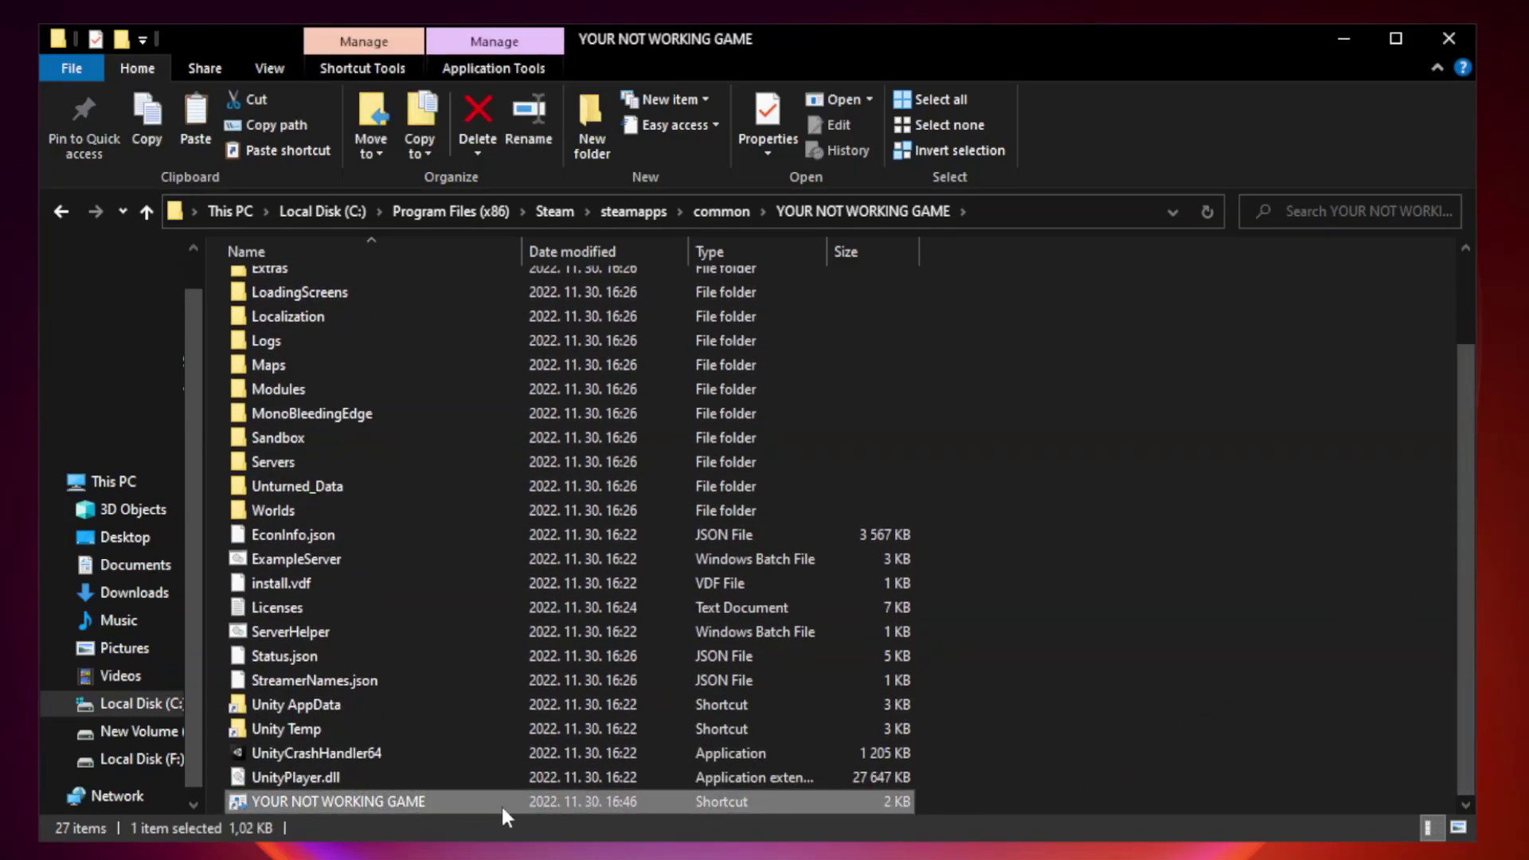
{"action": "right_click", "coordinate": [517, 804]}
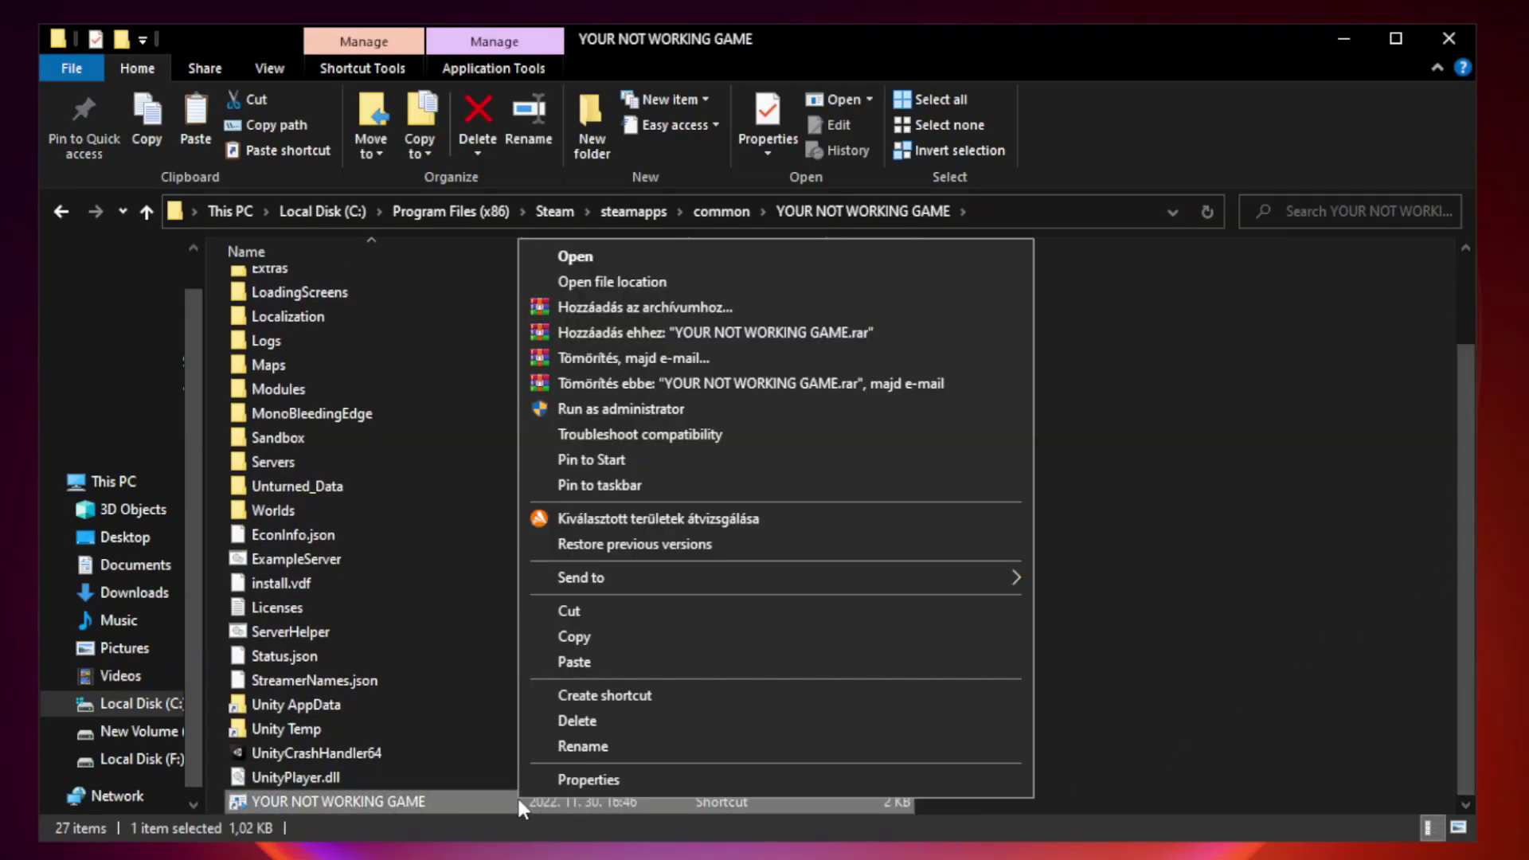
{"action": "left_click", "coordinate": [770, 782]}
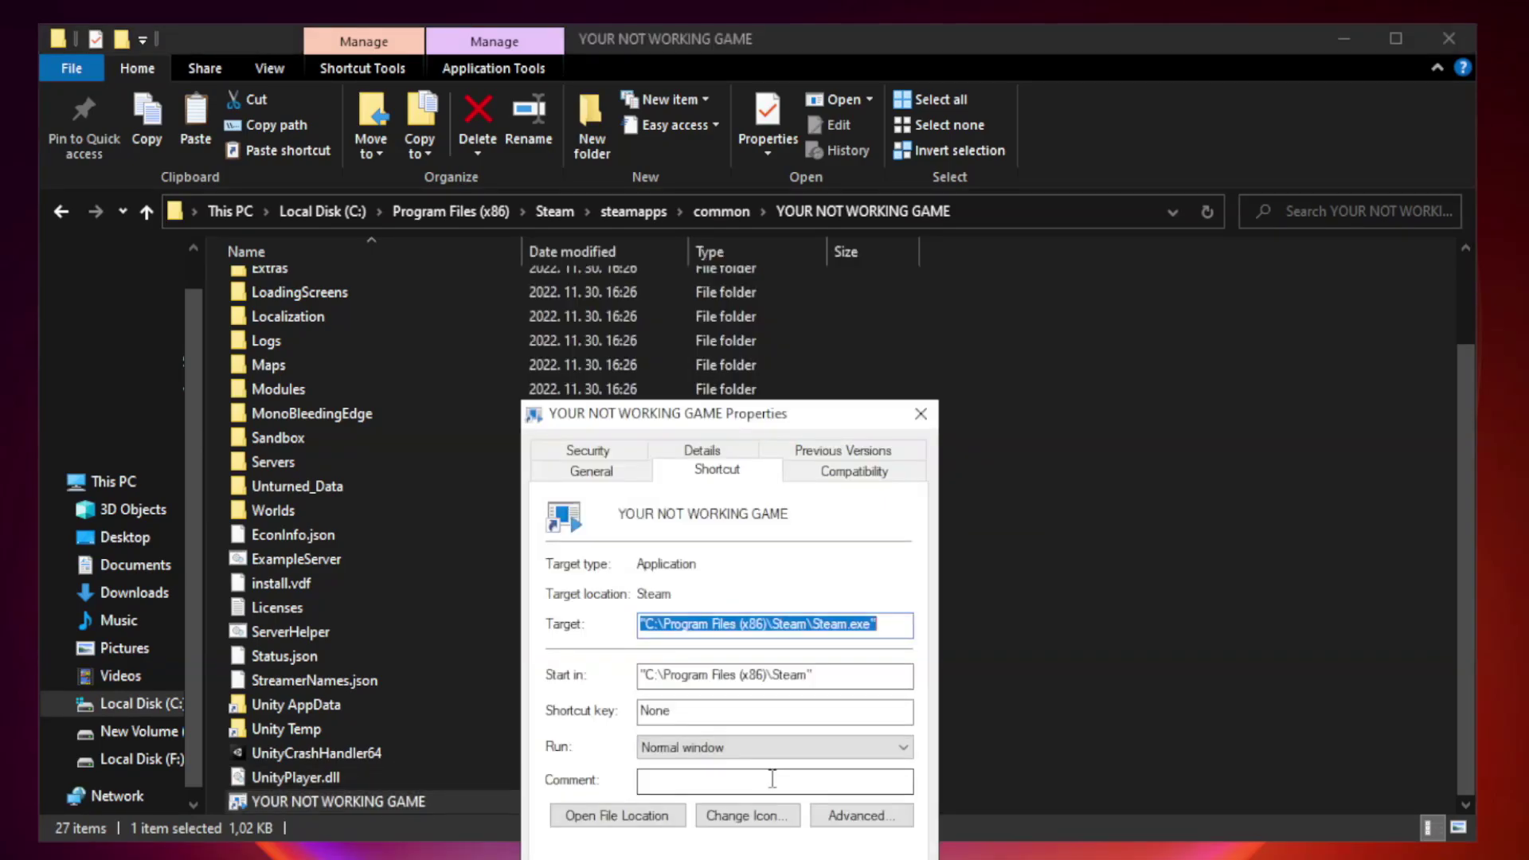
{"action": "left_click_drag", "start_coordinate": [755, 428], "coordinate": [759, 177]}
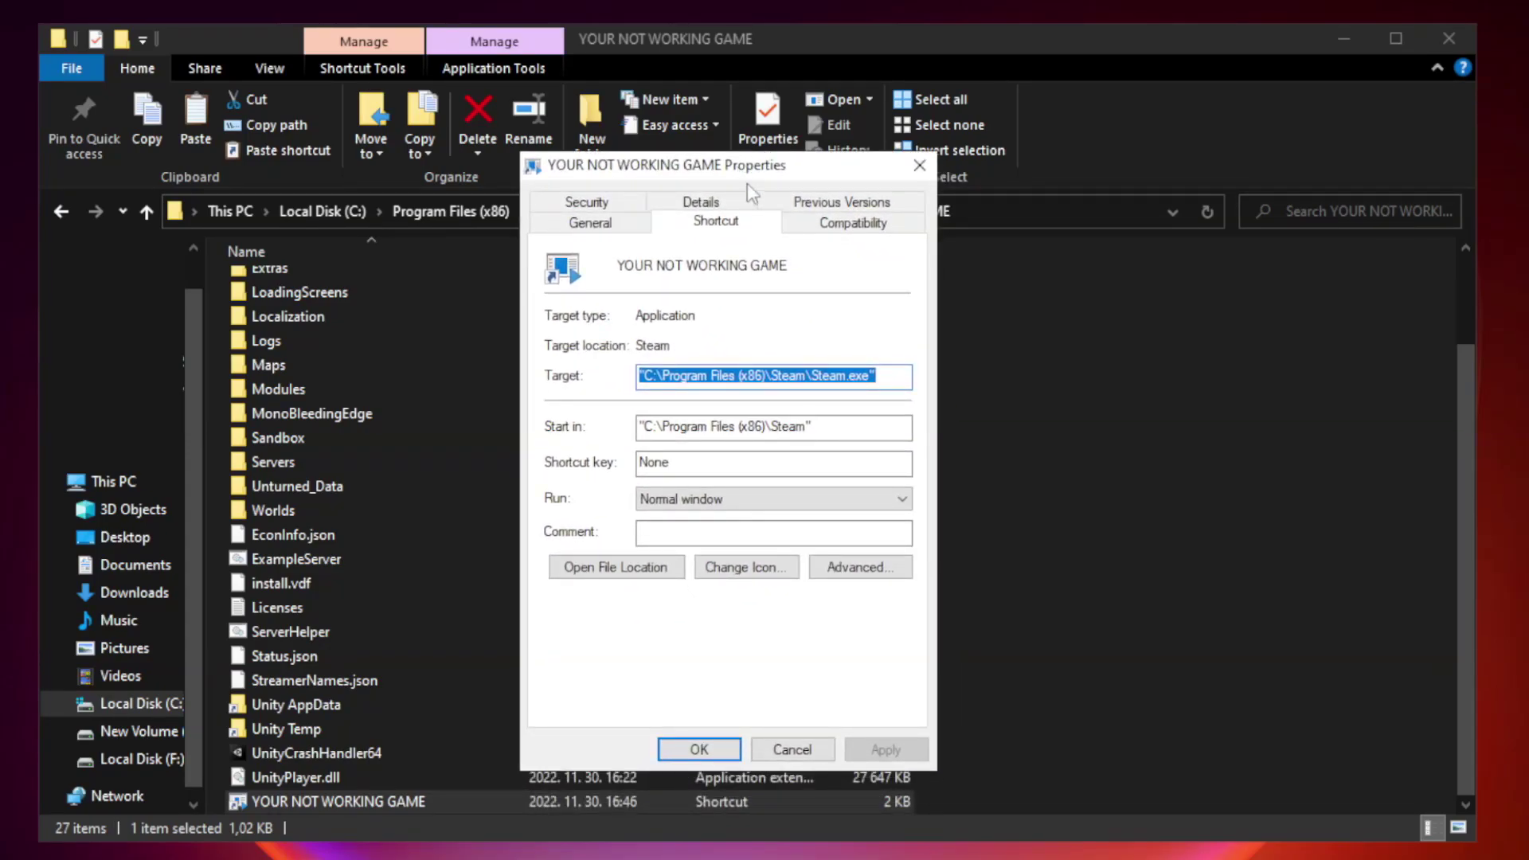
Apply Windows 8 compatibility mode, disabled fullscreen optimizations and running as administrator to the game shortcut, and close the folder
{"action": "left_click", "coordinate": [850, 226]}
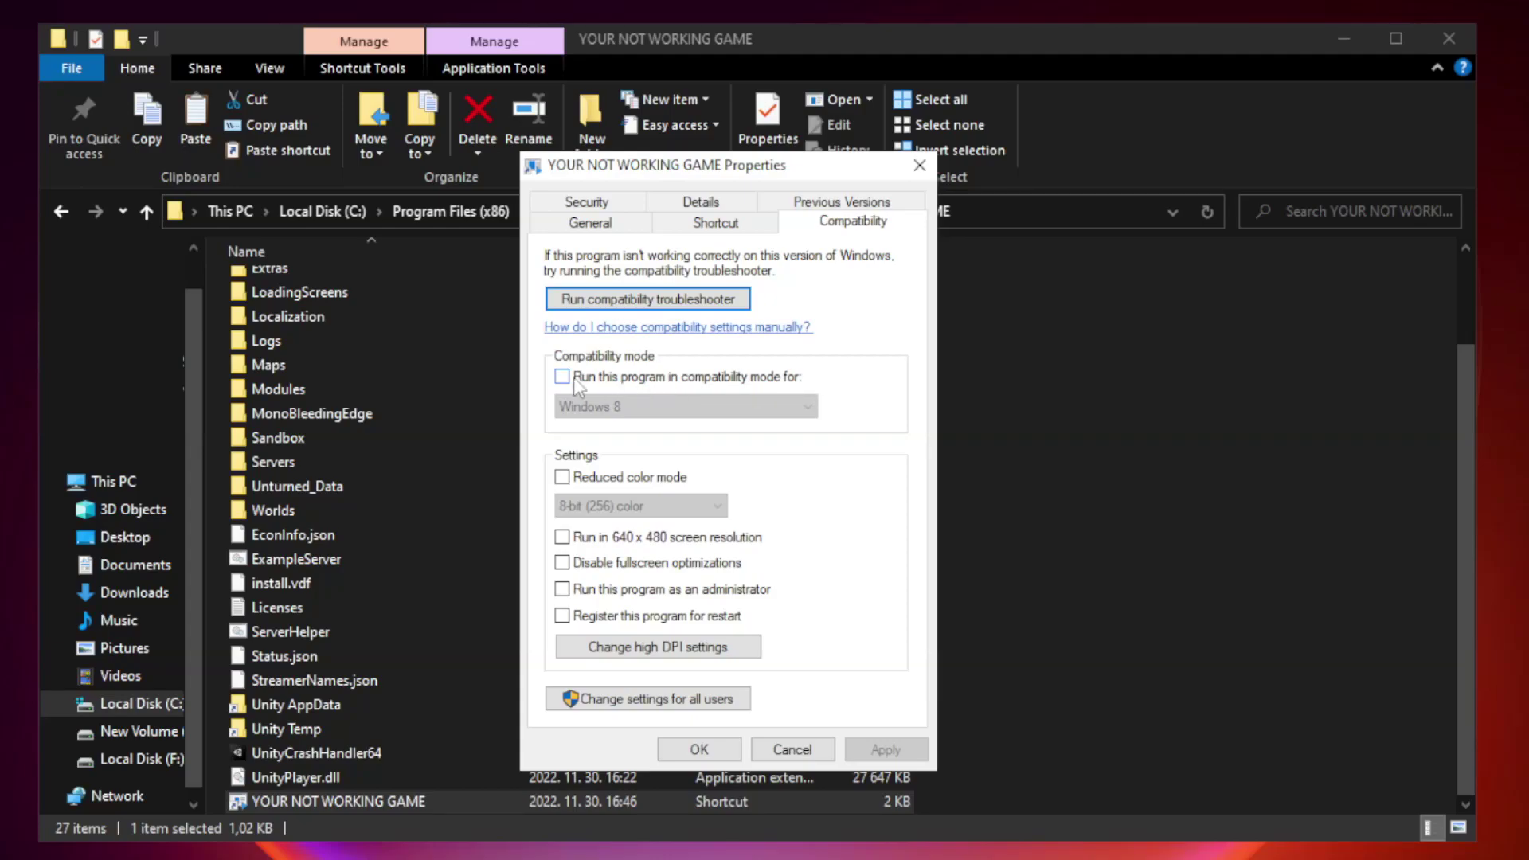
{"action": "left_click", "coordinate": [609, 382]}
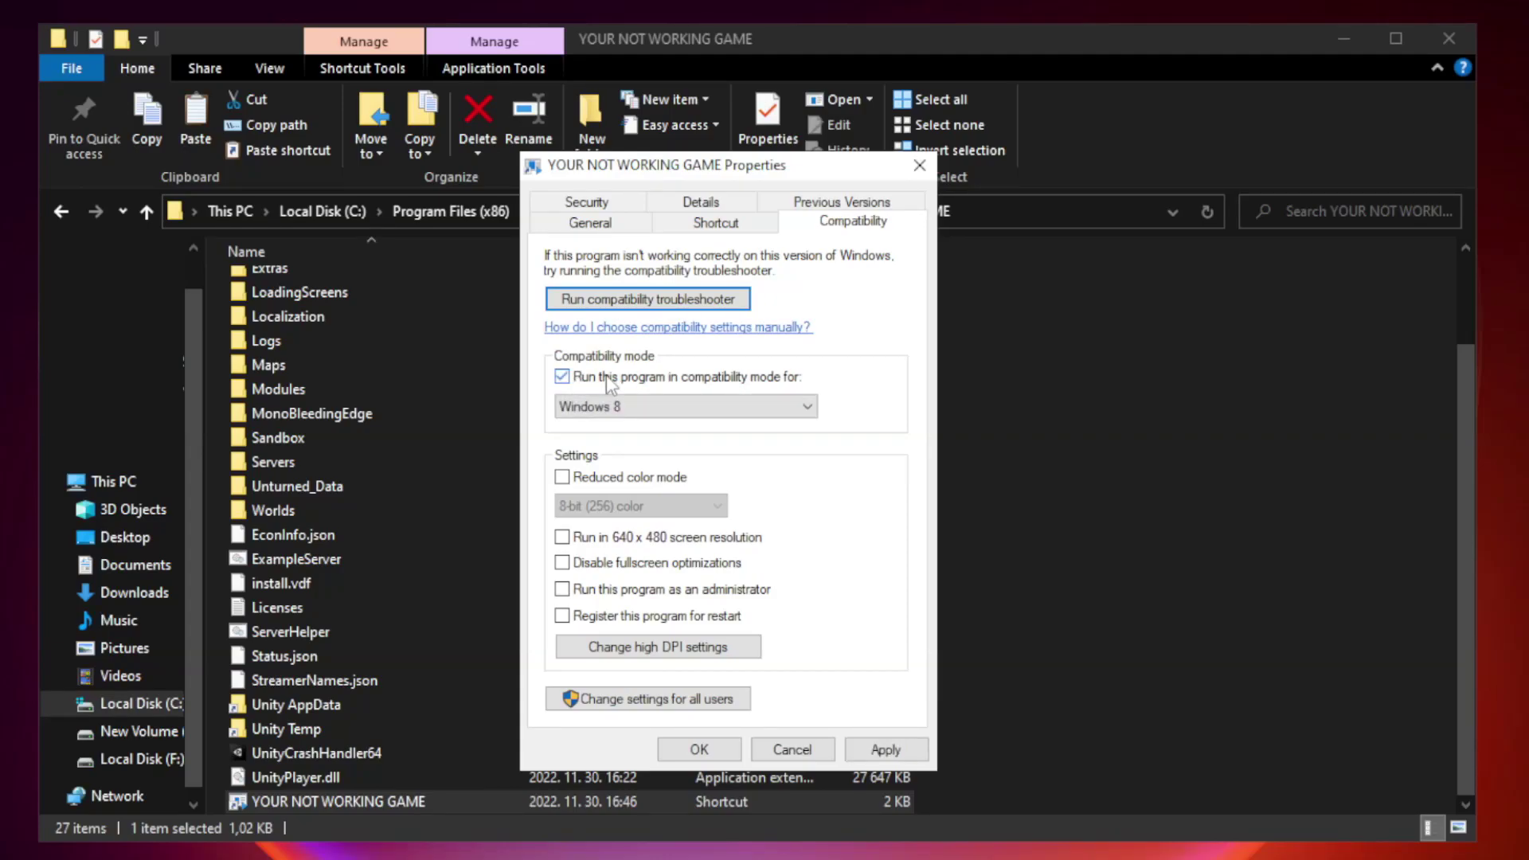
{"action": "left_click", "coordinate": [684, 408]}
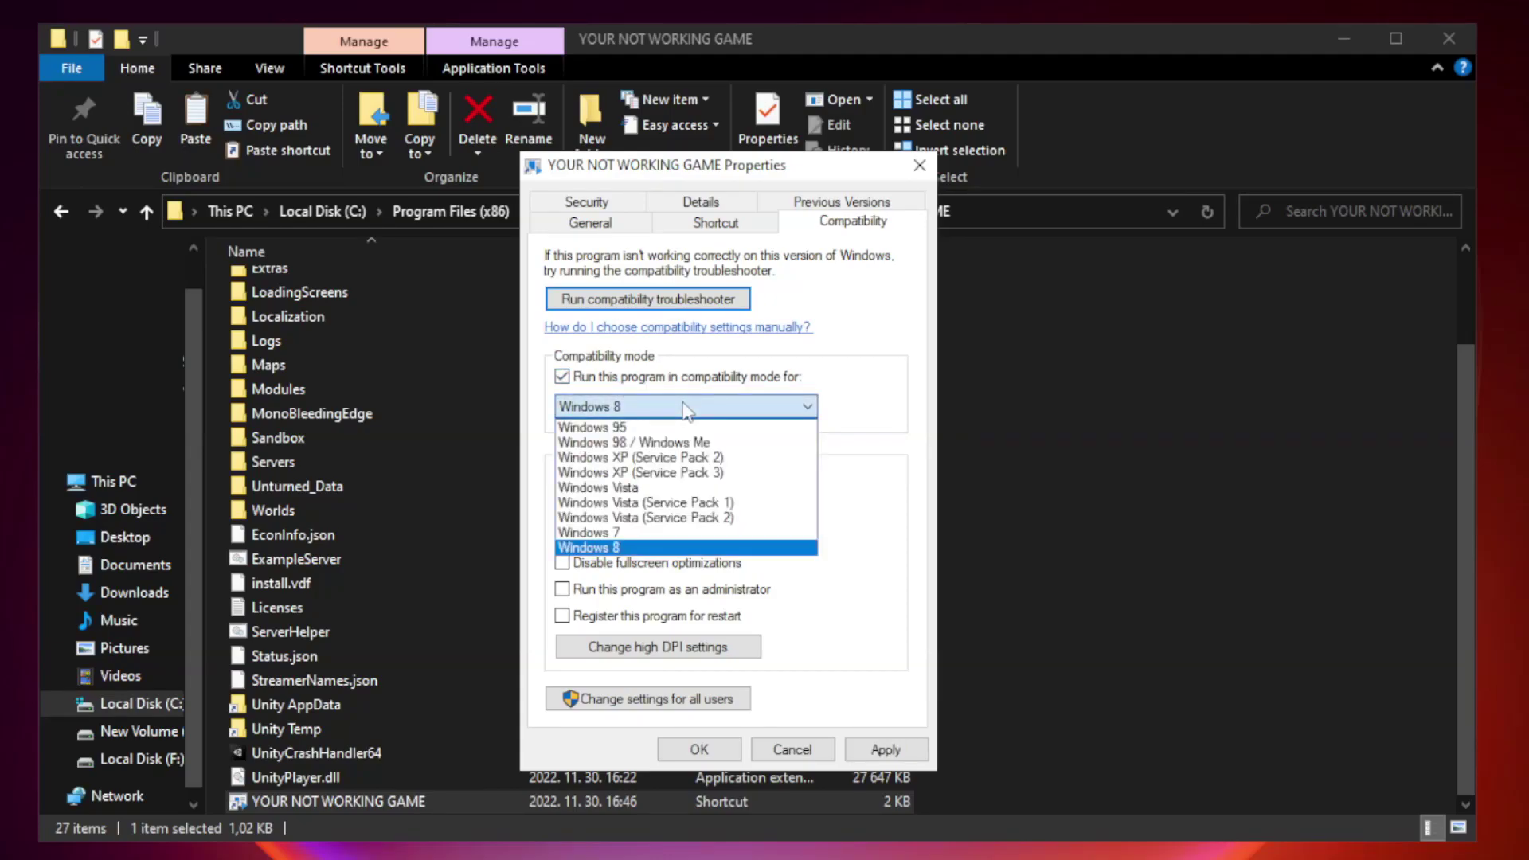
{"action": "left_click", "coordinate": [647, 548]}
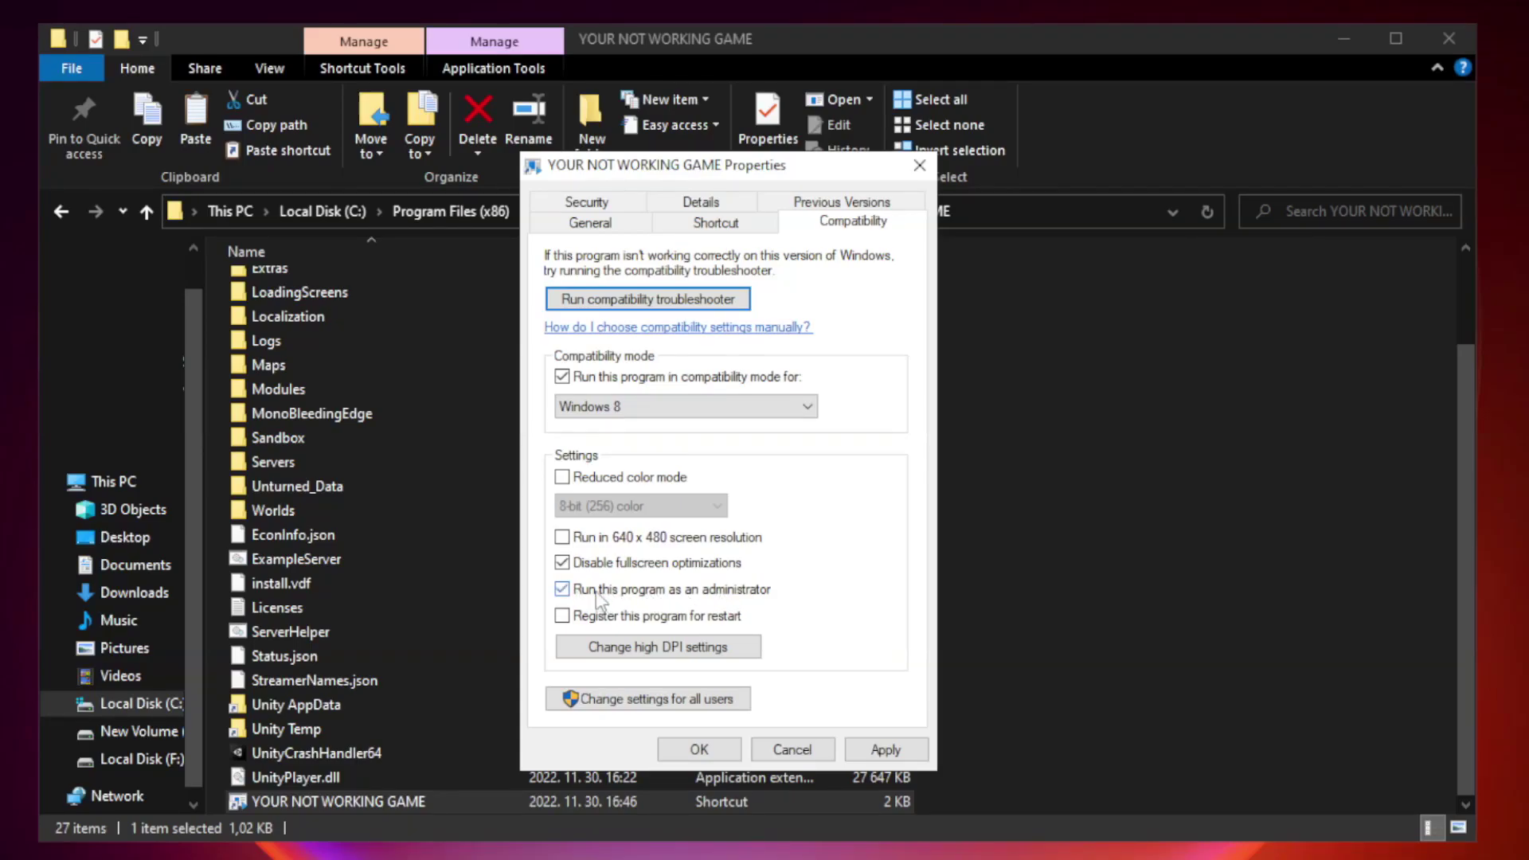
{"action": "left_click", "coordinate": [883, 755]}
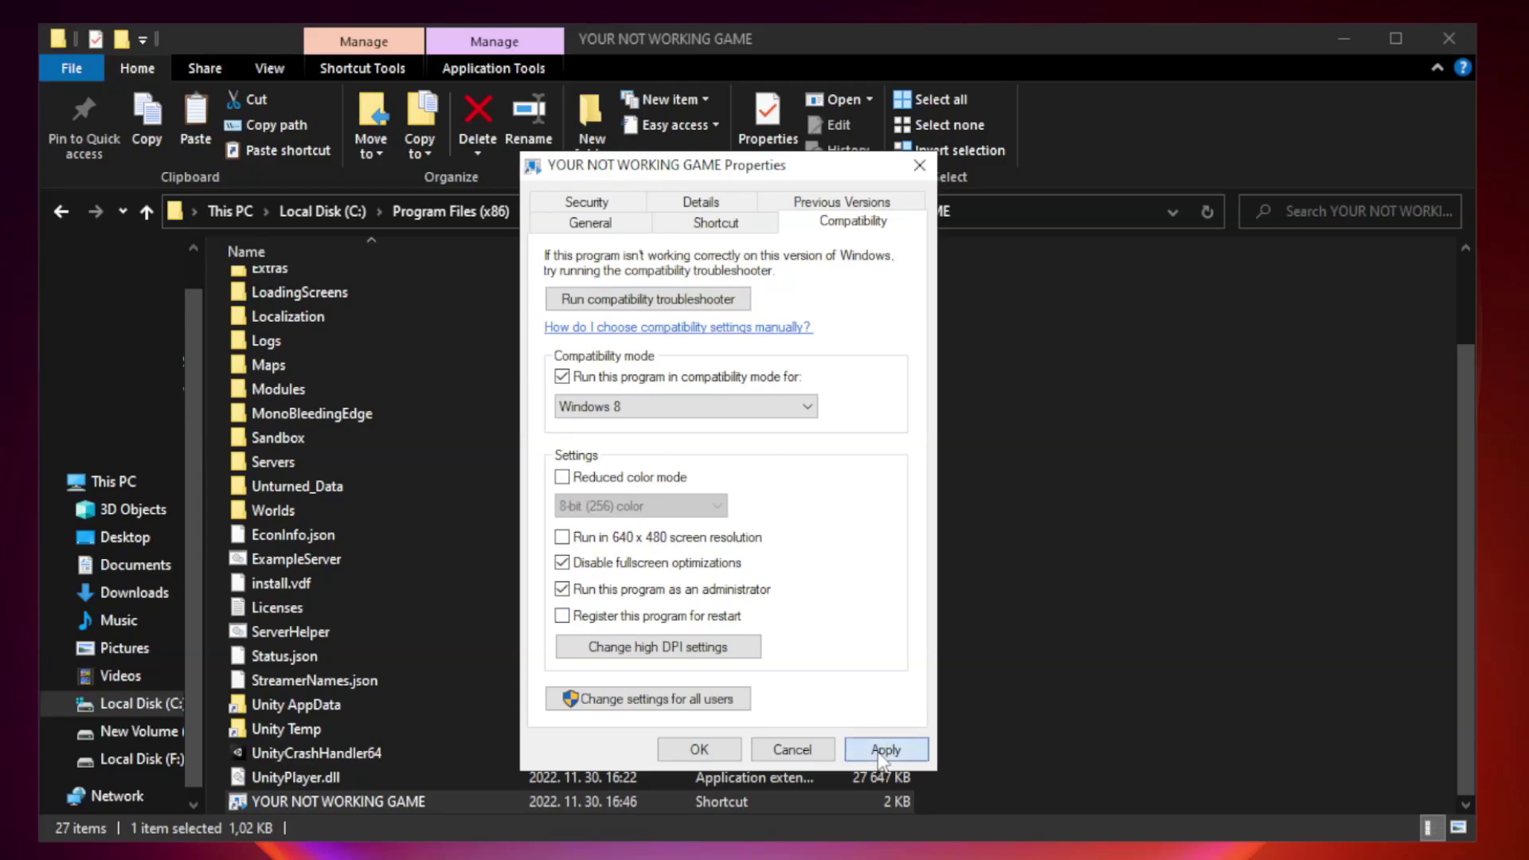
{"action": "left_click", "coordinate": [699, 751]}
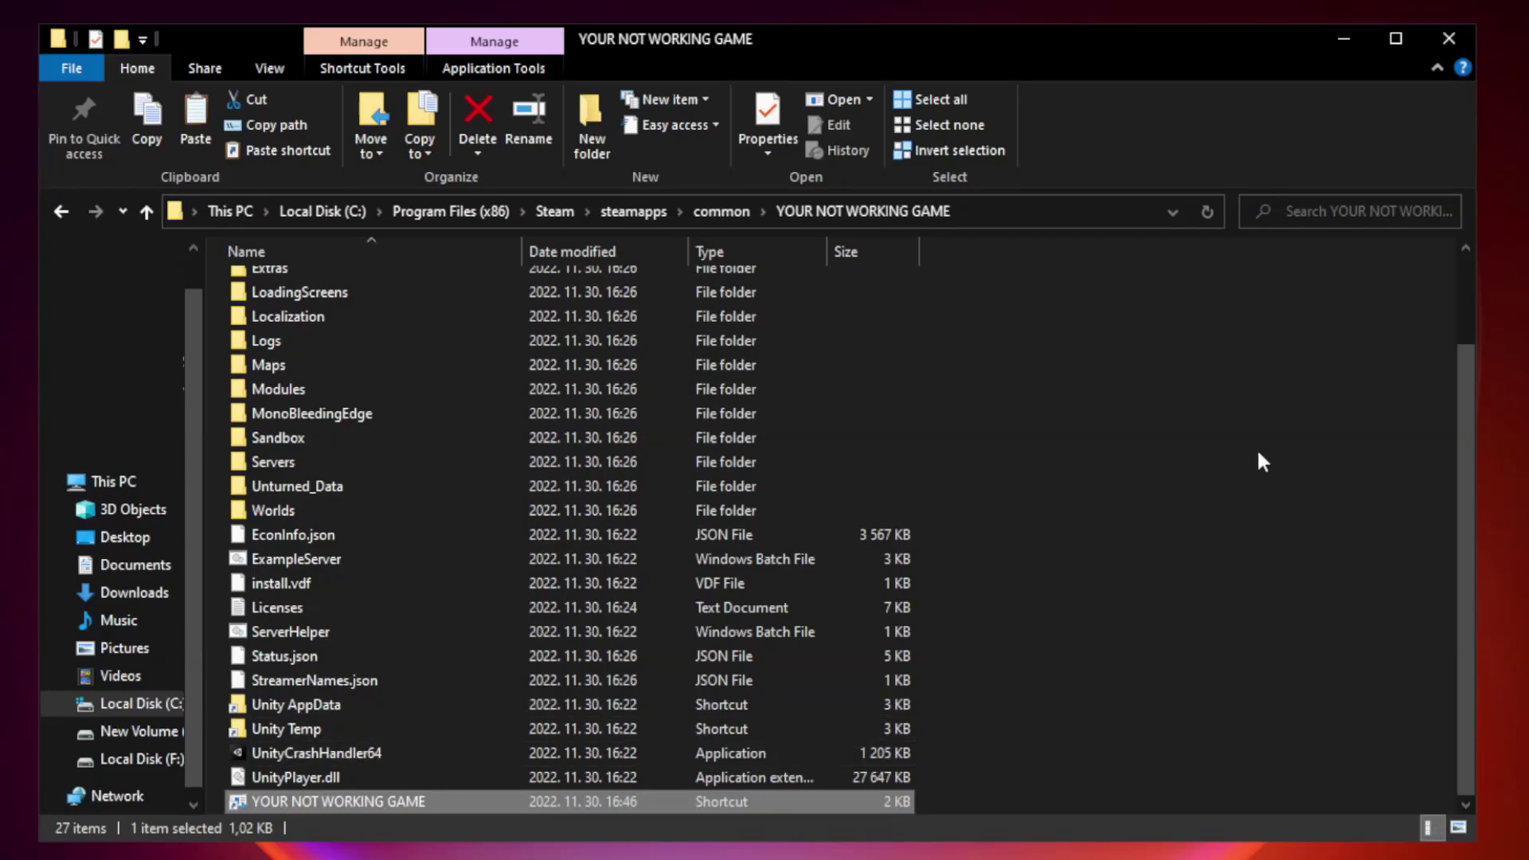
{"action": "left_click", "coordinate": [1447, 40]}
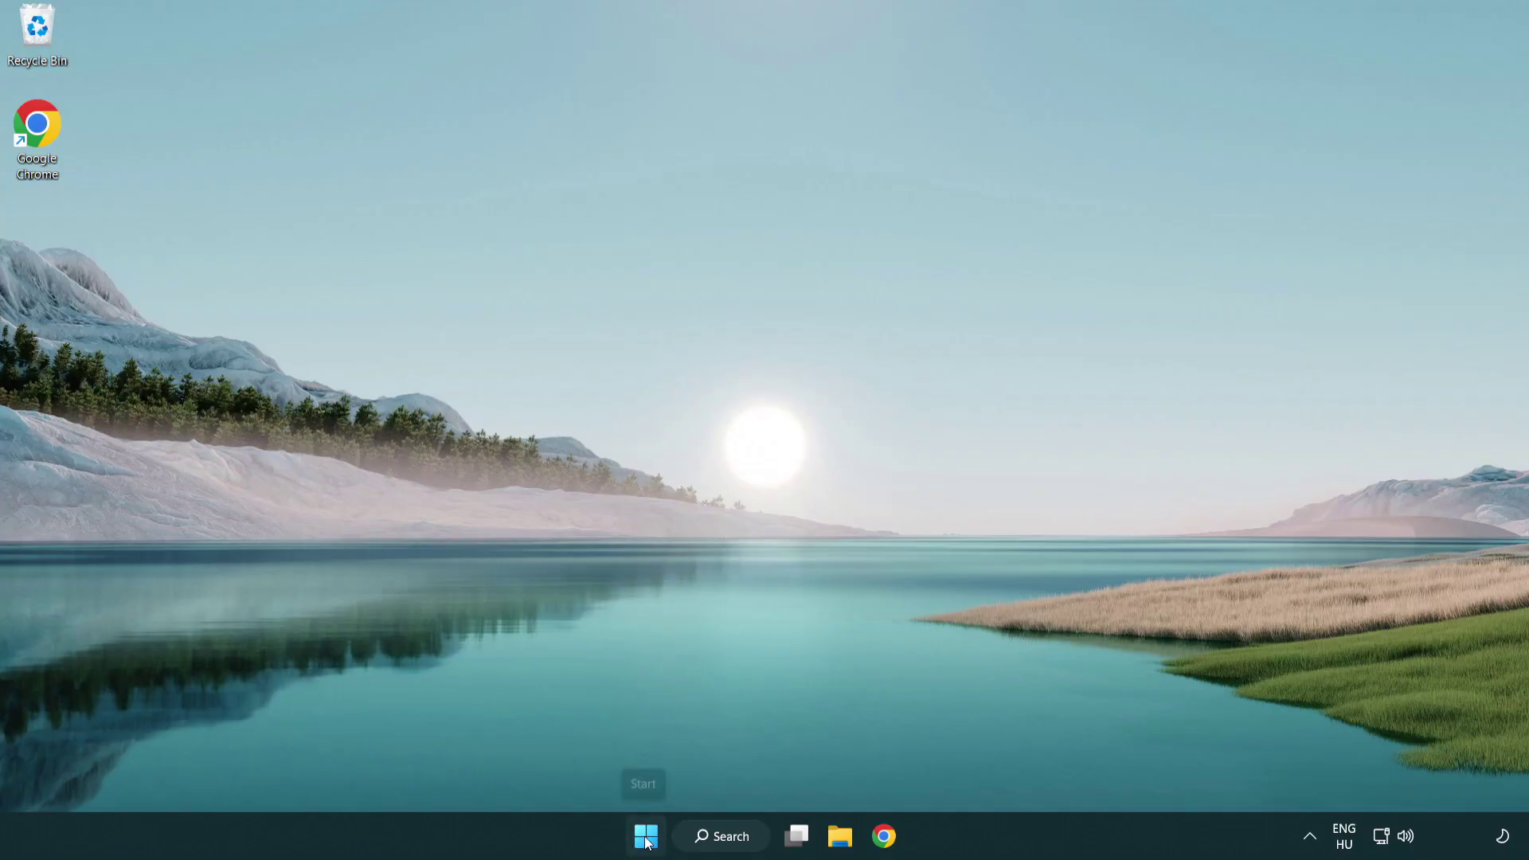
Open Task Manager from the desktop
{"action": "right_click", "coordinate": [645, 837]}
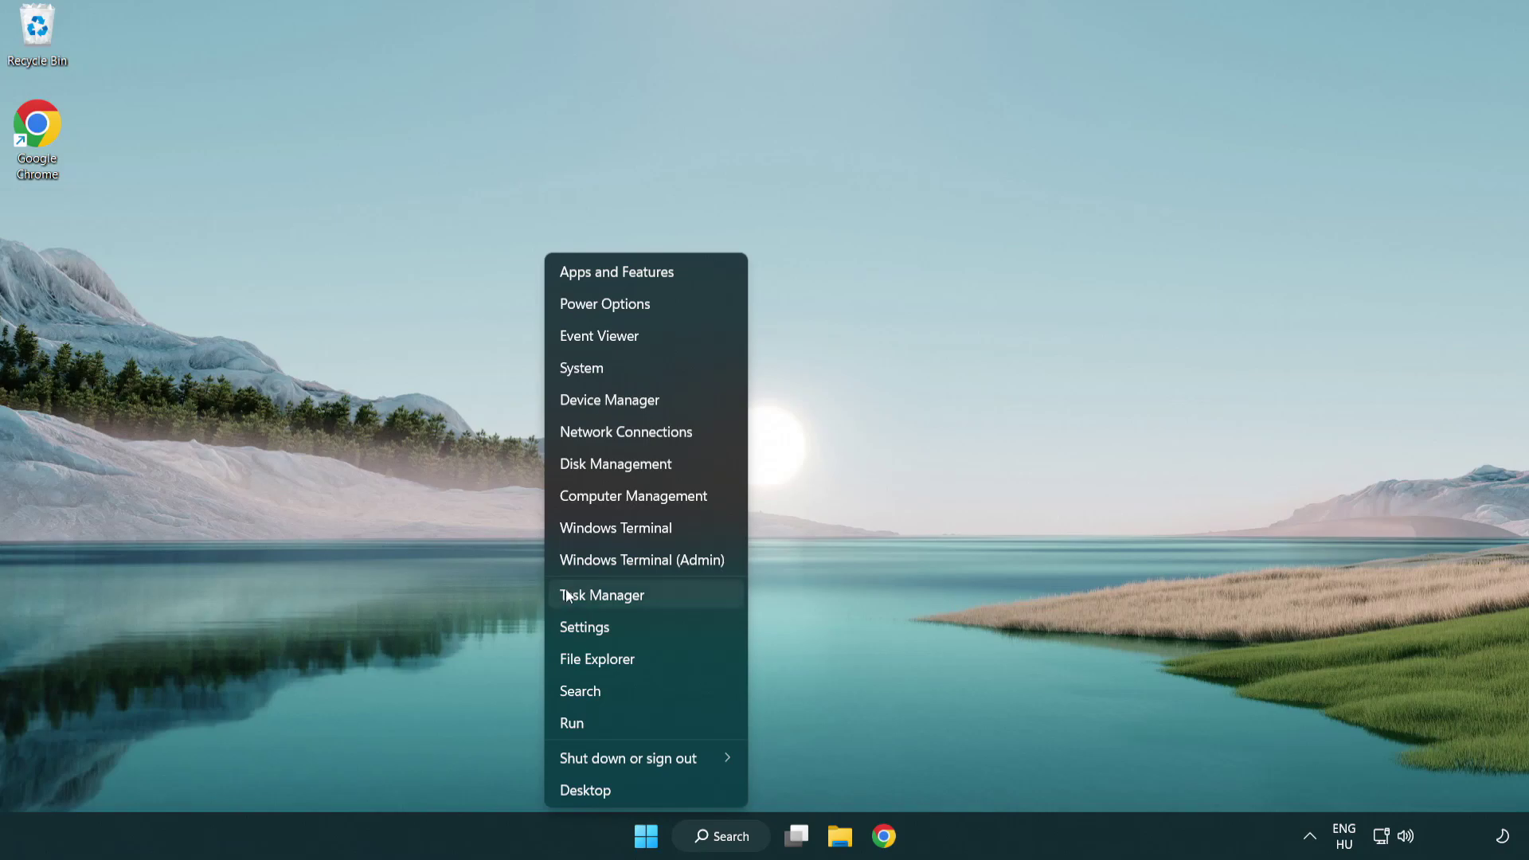
{"action": "left_click", "coordinate": [677, 603]}
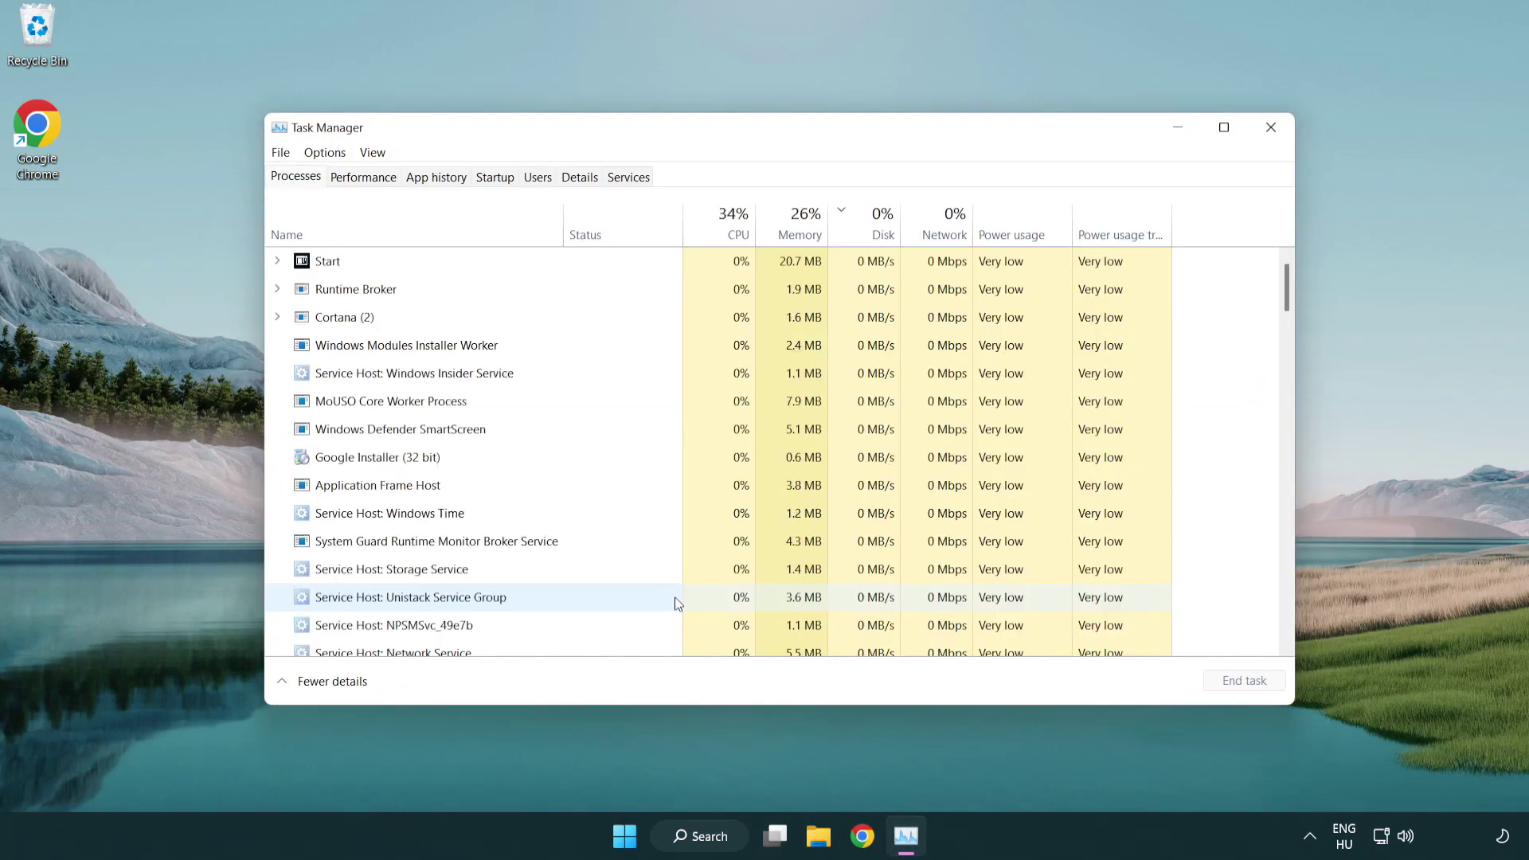
Disable Terminal, Phone Link, Cortana and the Windows Security notification icon as startup apps, and close Task Manager
{"action": "left_click", "coordinate": [500, 179]}
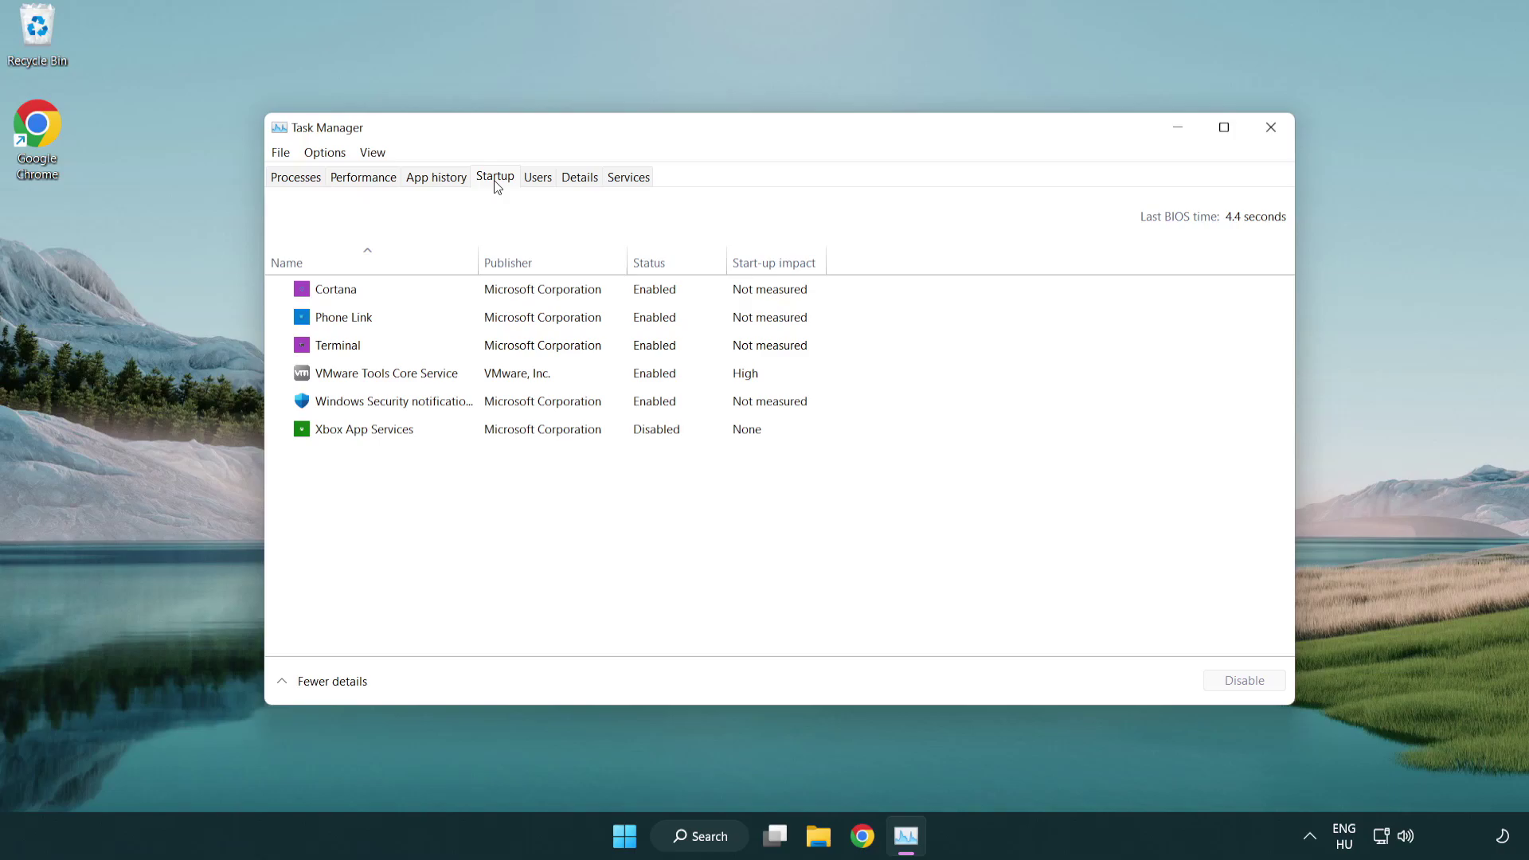
{"action": "left_click", "coordinate": [503, 351]}
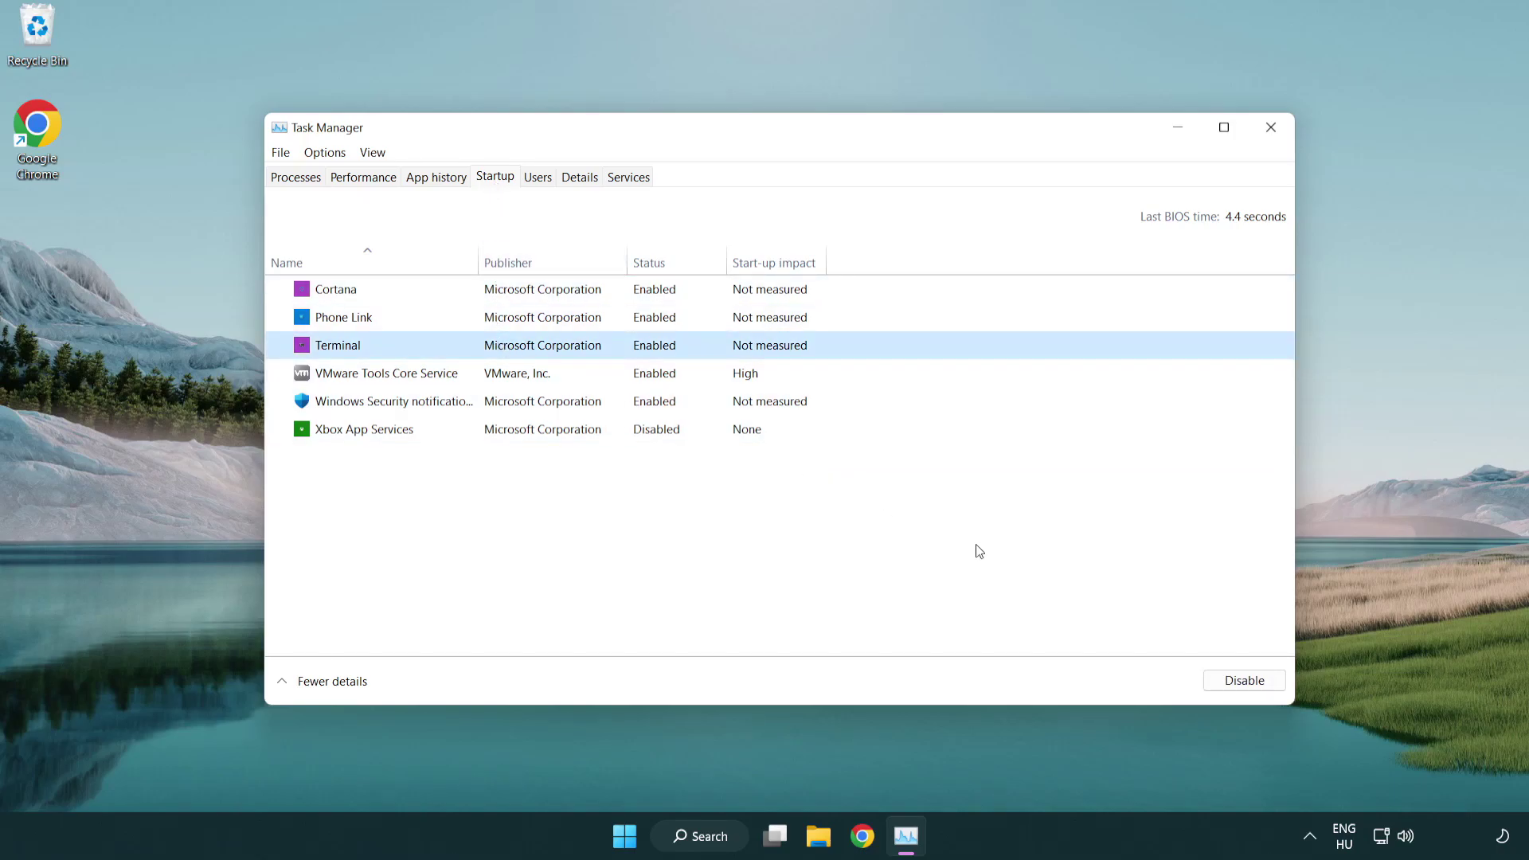
{"action": "left_click", "coordinate": [1226, 680]}
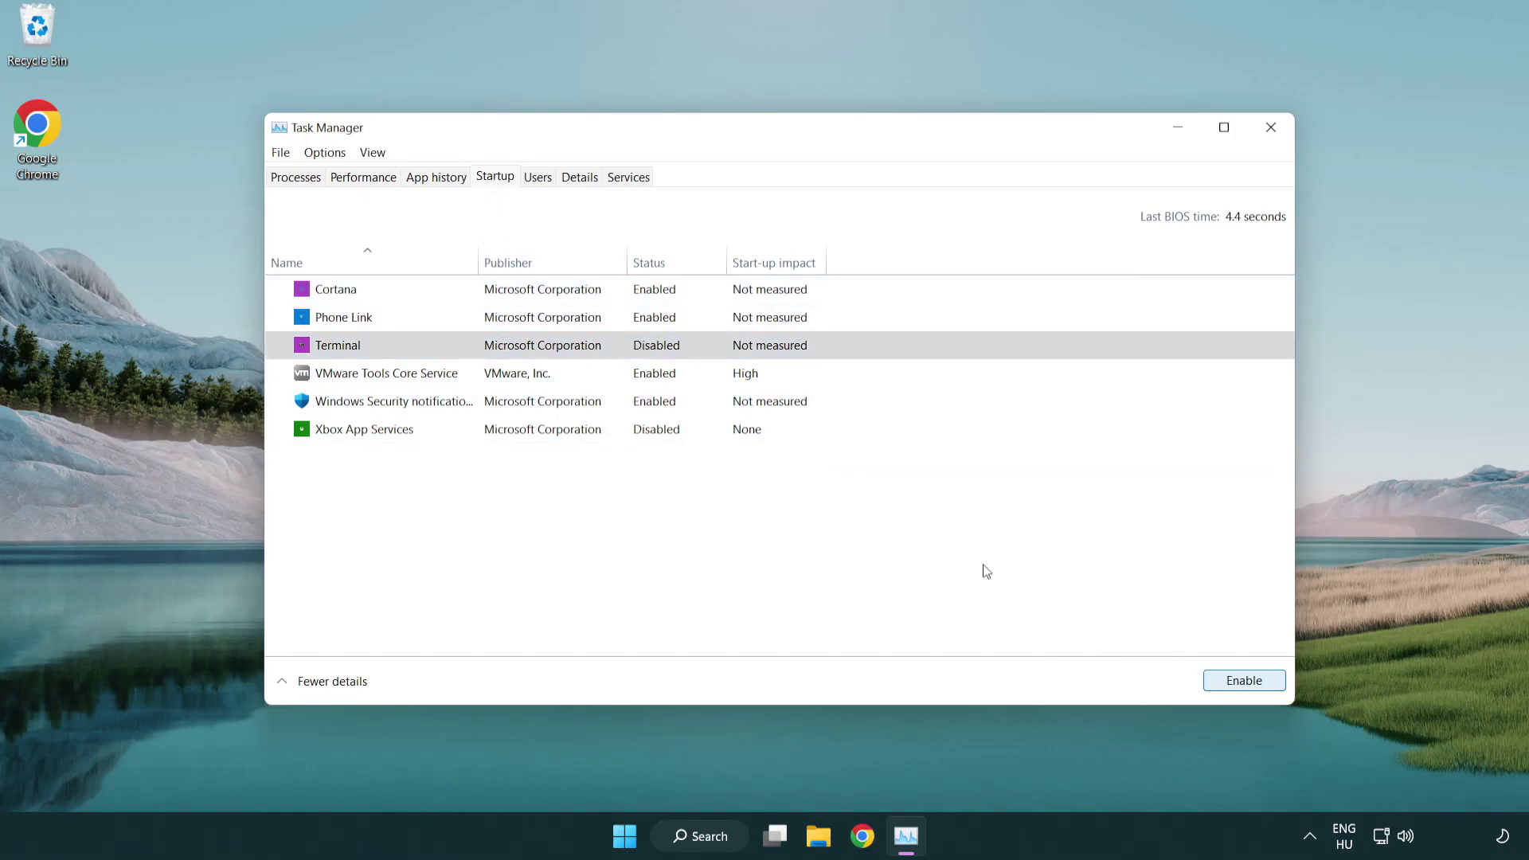
{"action": "left_click", "coordinate": [635, 319]}
{"action": "left_click", "coordinate": [1239, 681]}
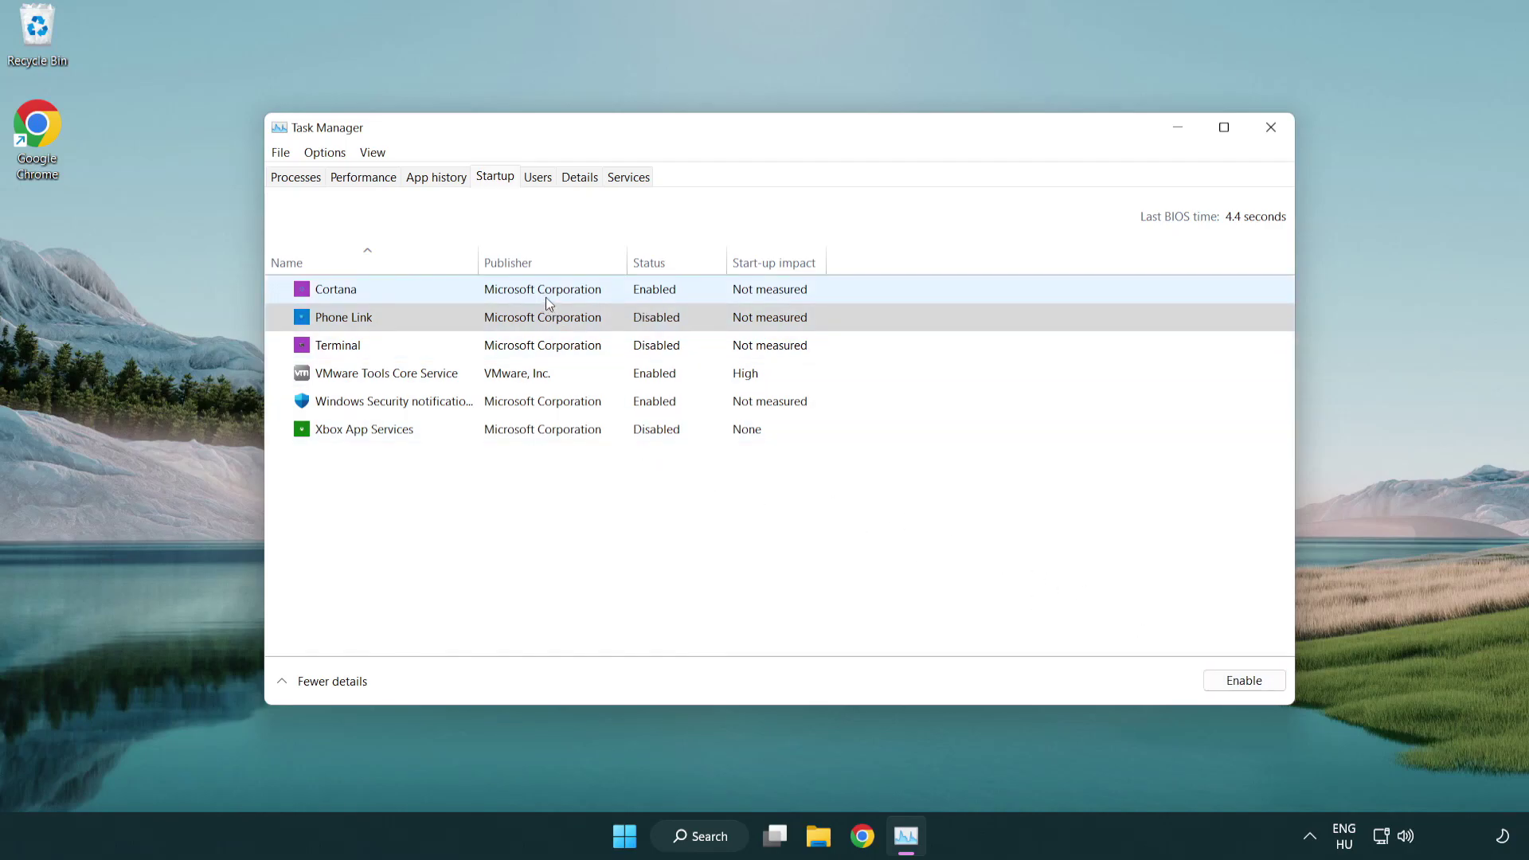
{"action": "left_click", "coordinate": [546, 298]}
{"action": "left_click", "coordinate": [1228, 679]}
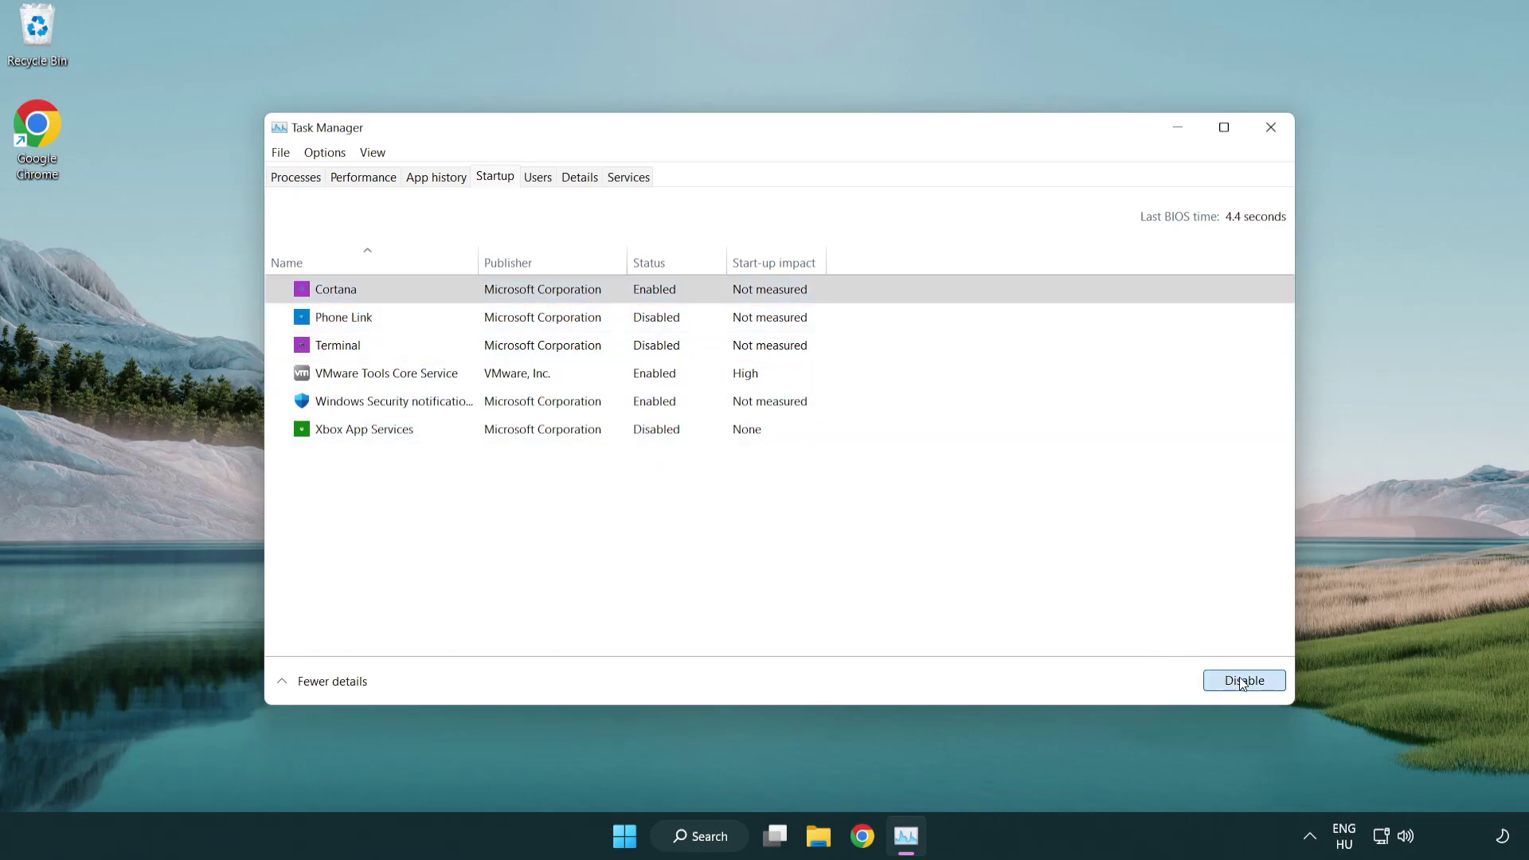
{"action": "left_click", "coordinate": [726, 411]}
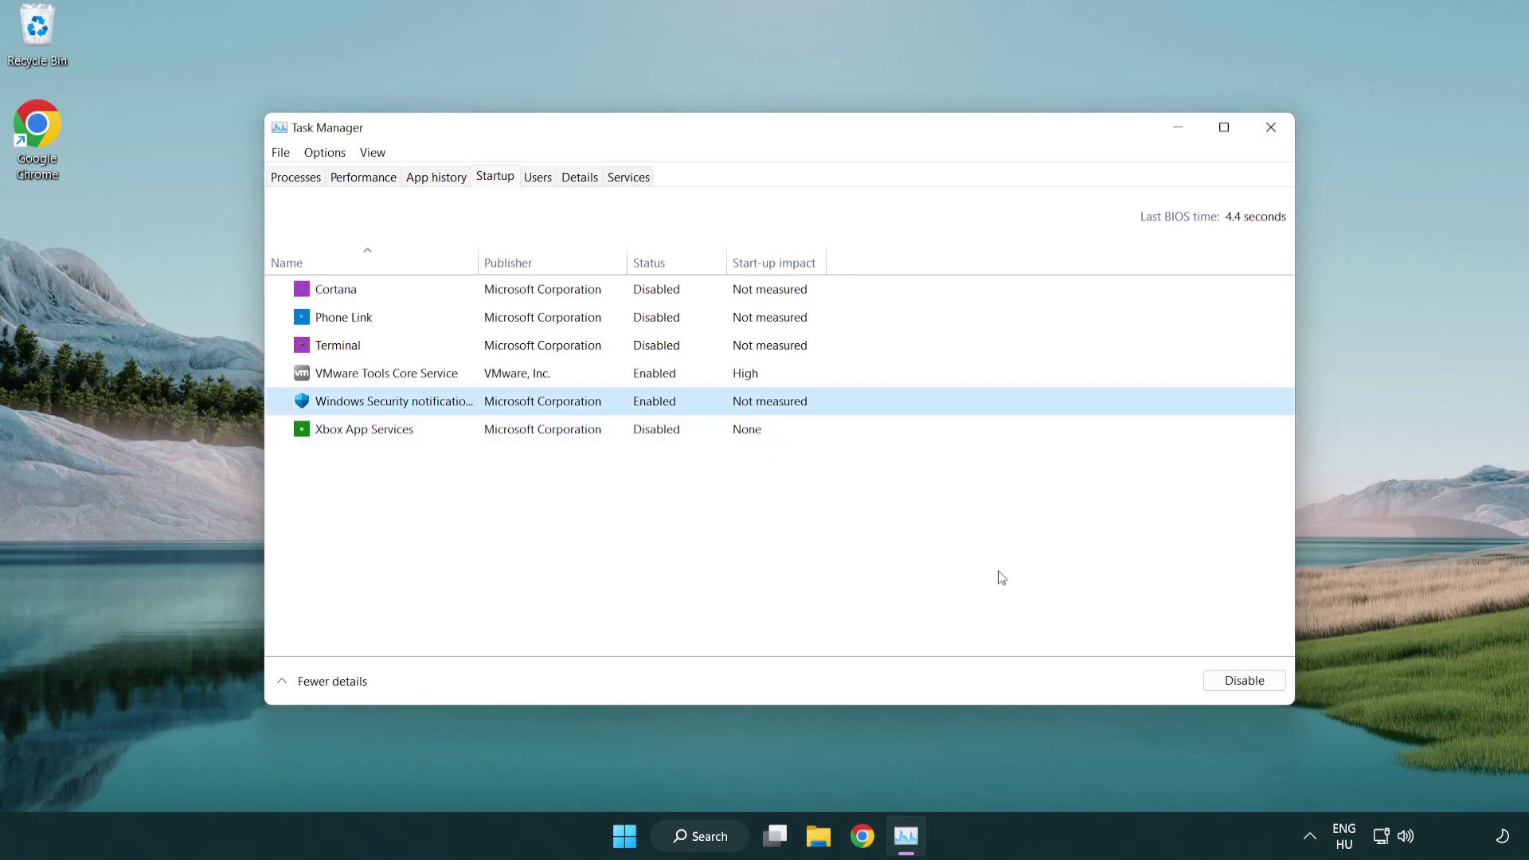
{"action": "left_click", "coordinate": [1226, 680]}
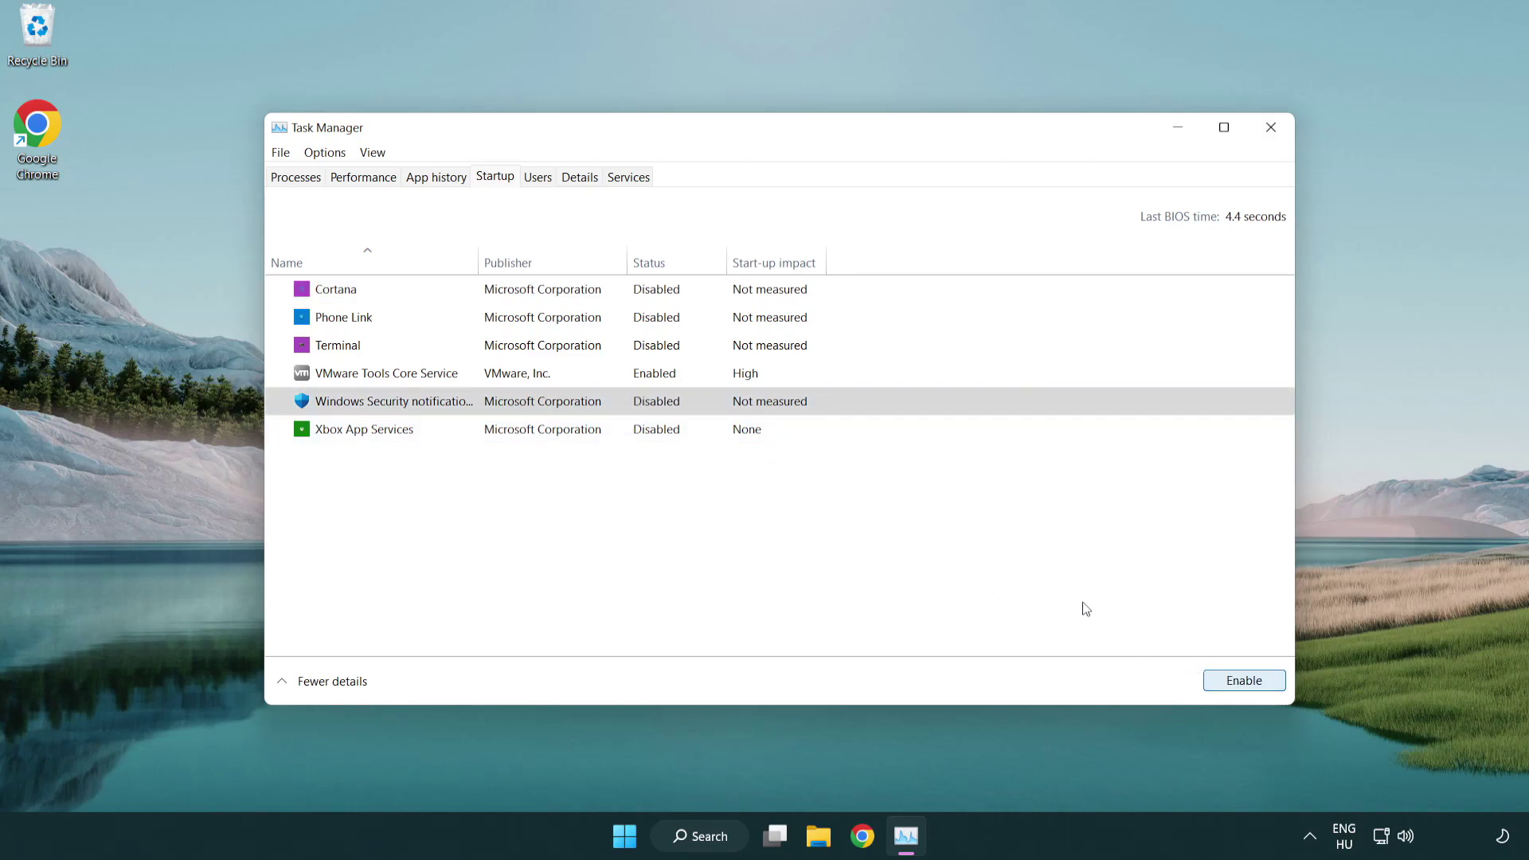
{"action": "left_click", "coordinate": [1271, 128]}
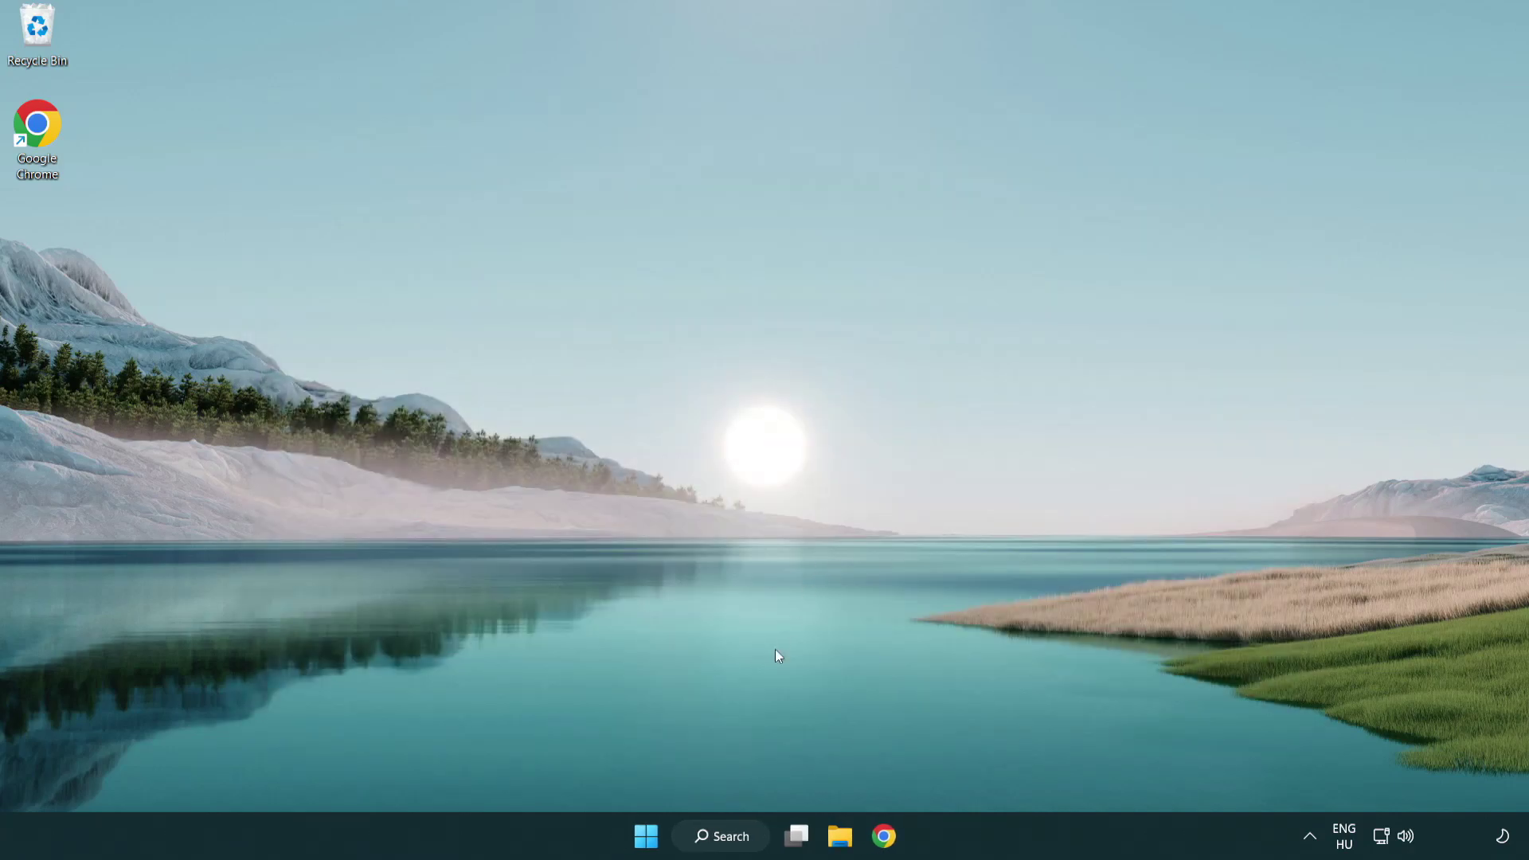
Search Windows for cmd, run Command Prompt as administrator, and move its window toward the middle of the desktop
{"action": "left_click", "coordinate": [715, 832]}
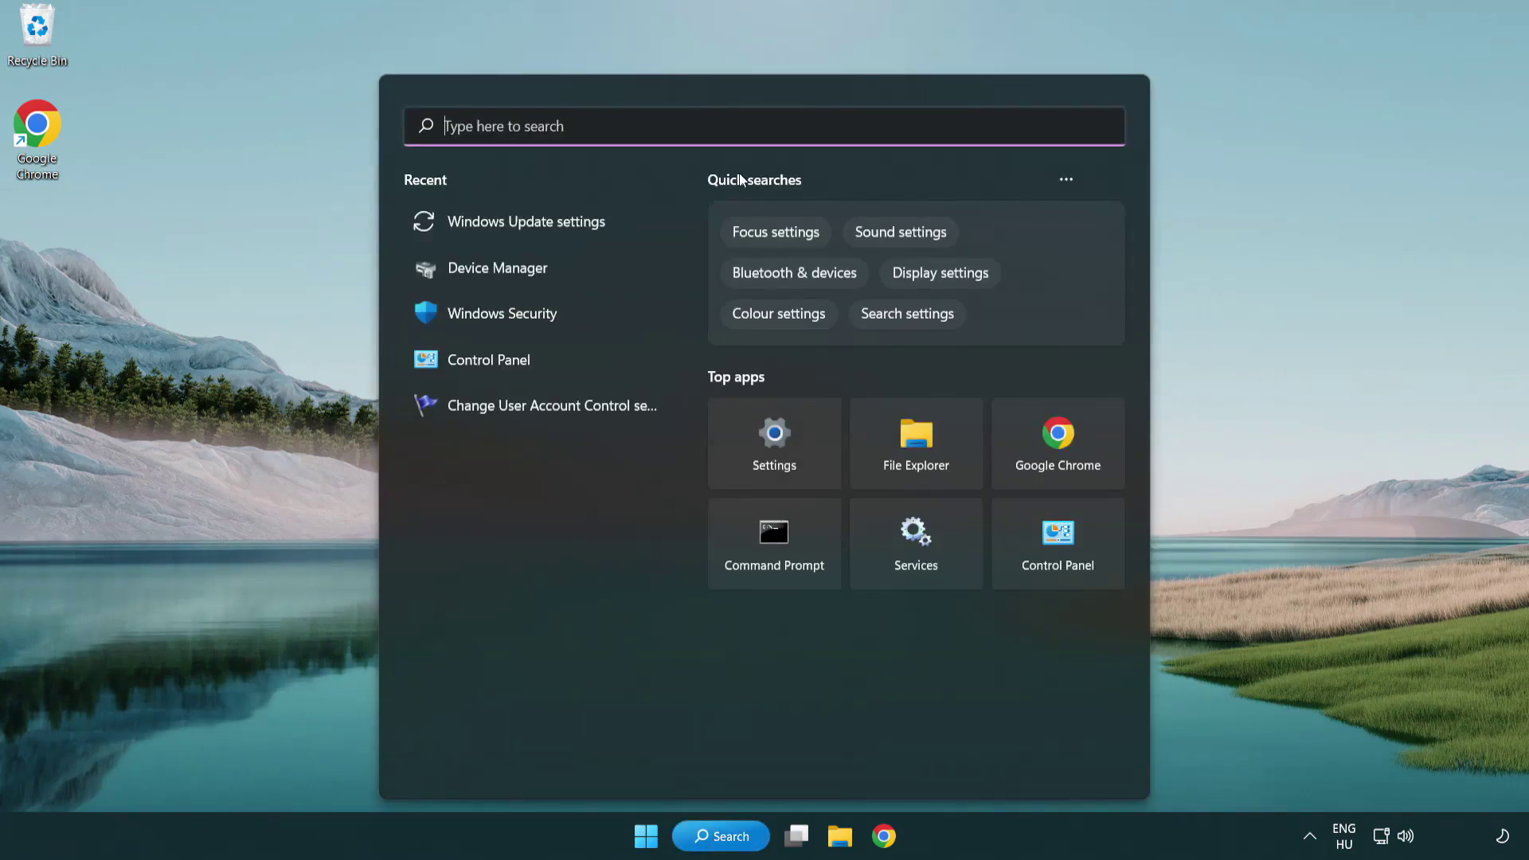
{"action": "type", "text": "cmd"}
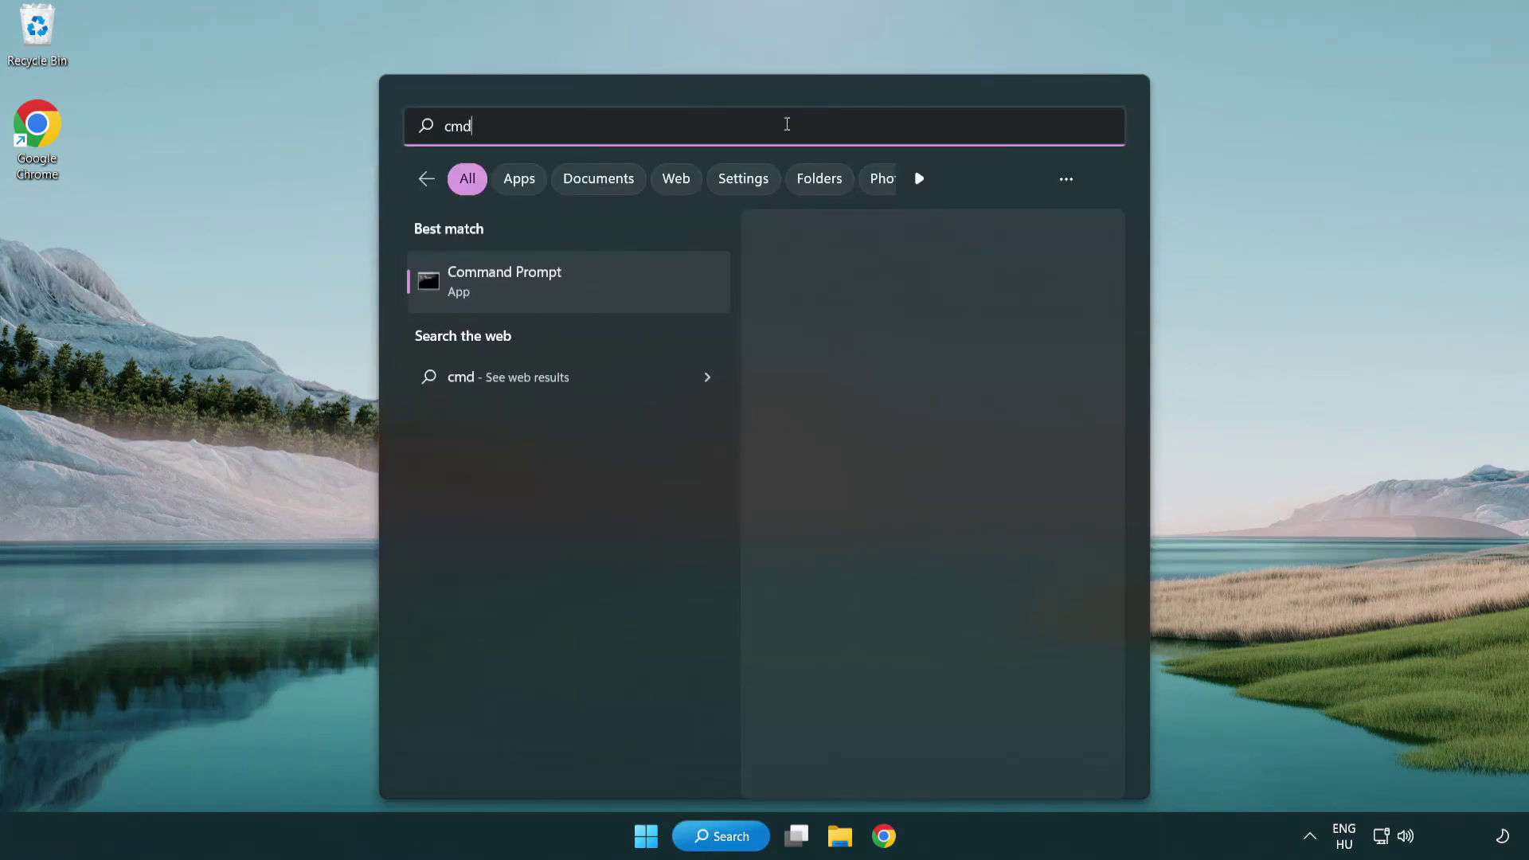
{"action": "right_click", "coordinate": [587, 292]}
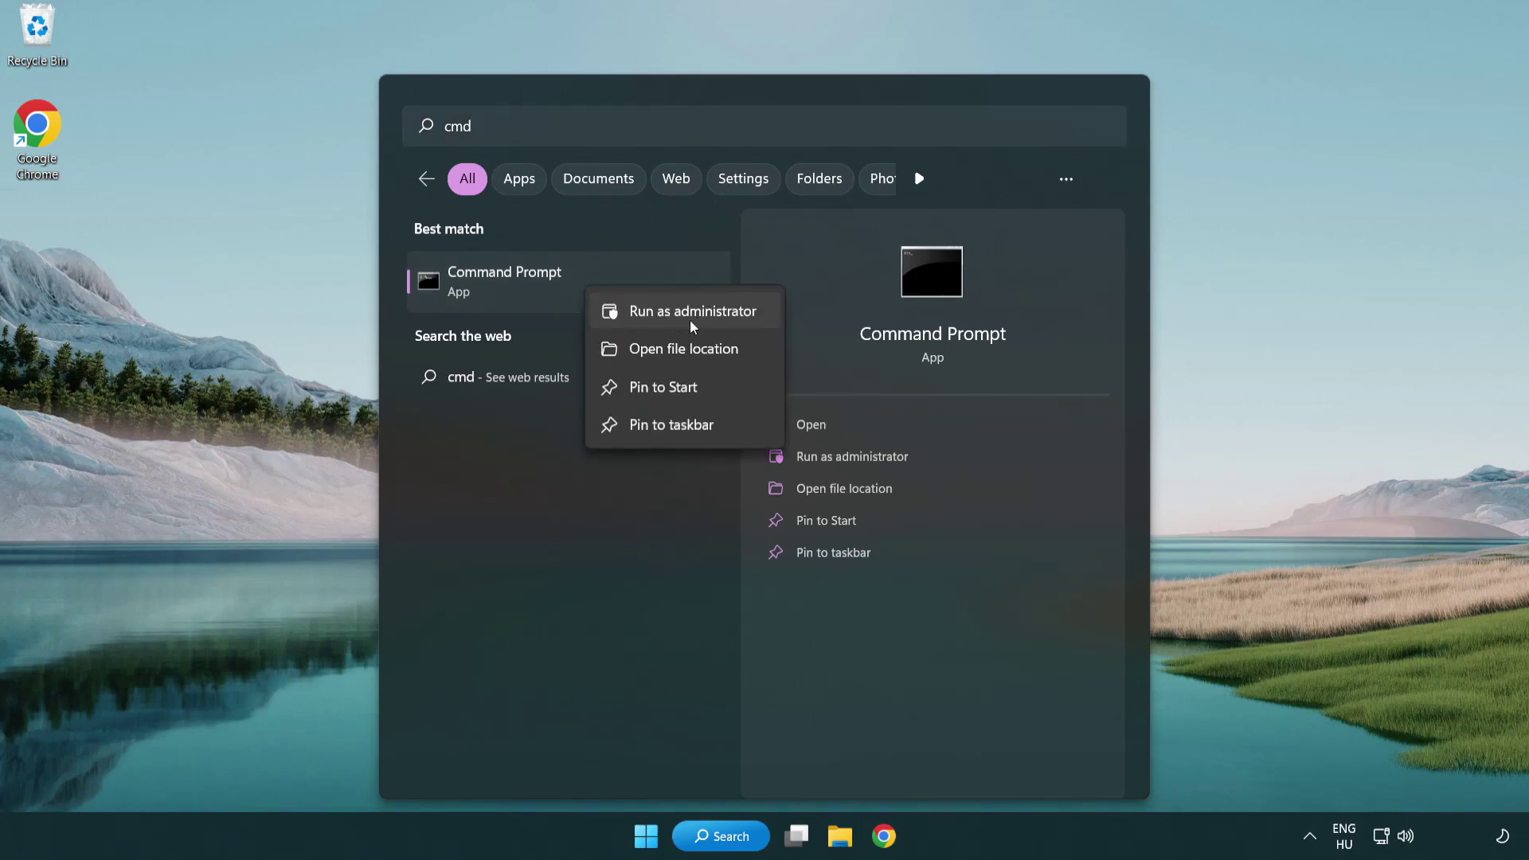
{"action": "left_click", "coordinate": [689, 318]}
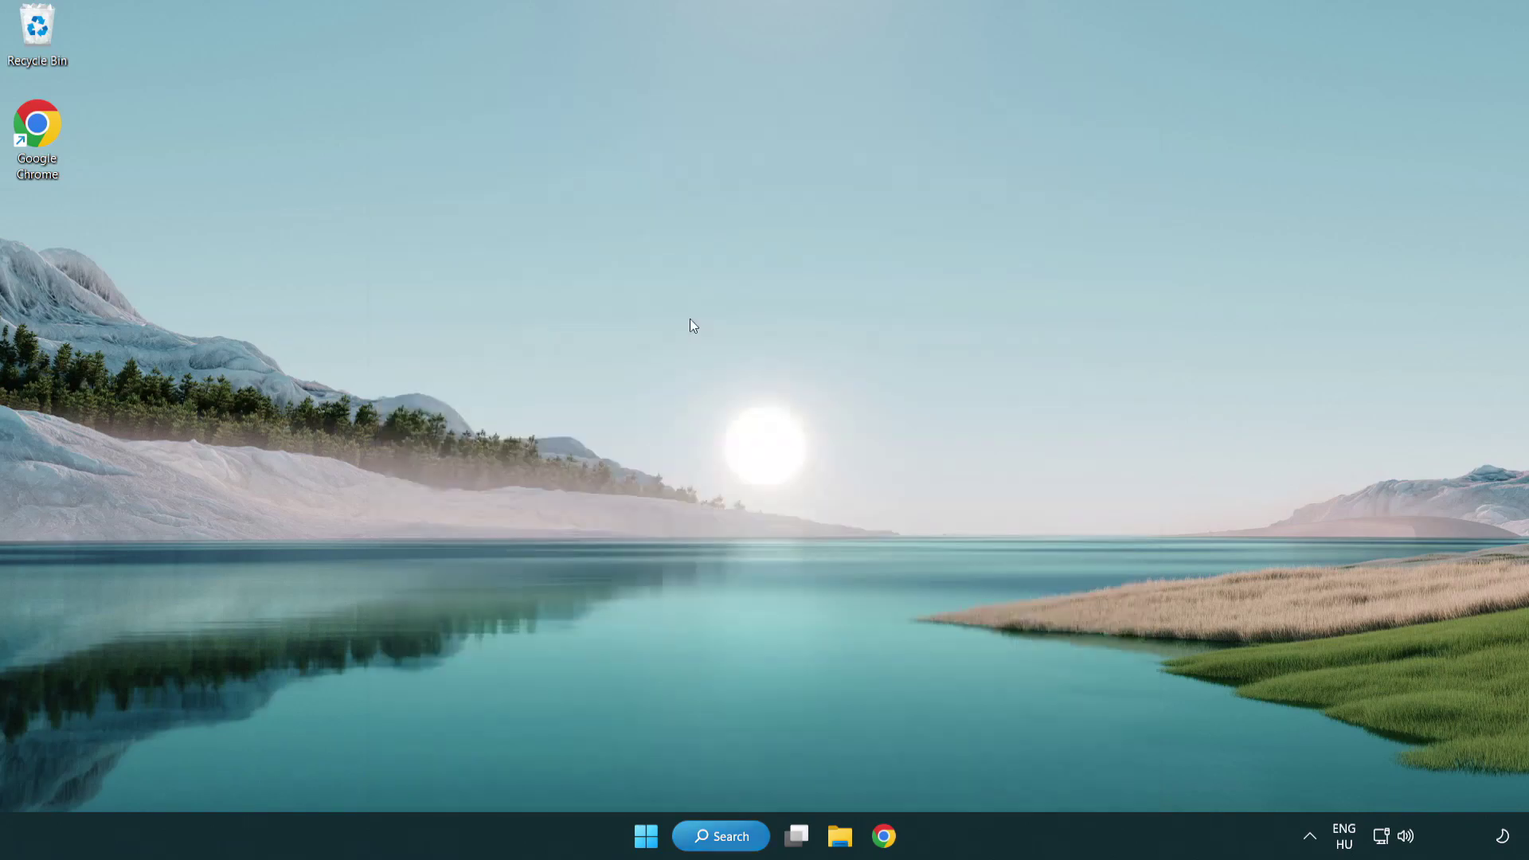
{"action": "left_click_drag", "start_coordinate": [546, 90], "coordinate": [770, 157]}
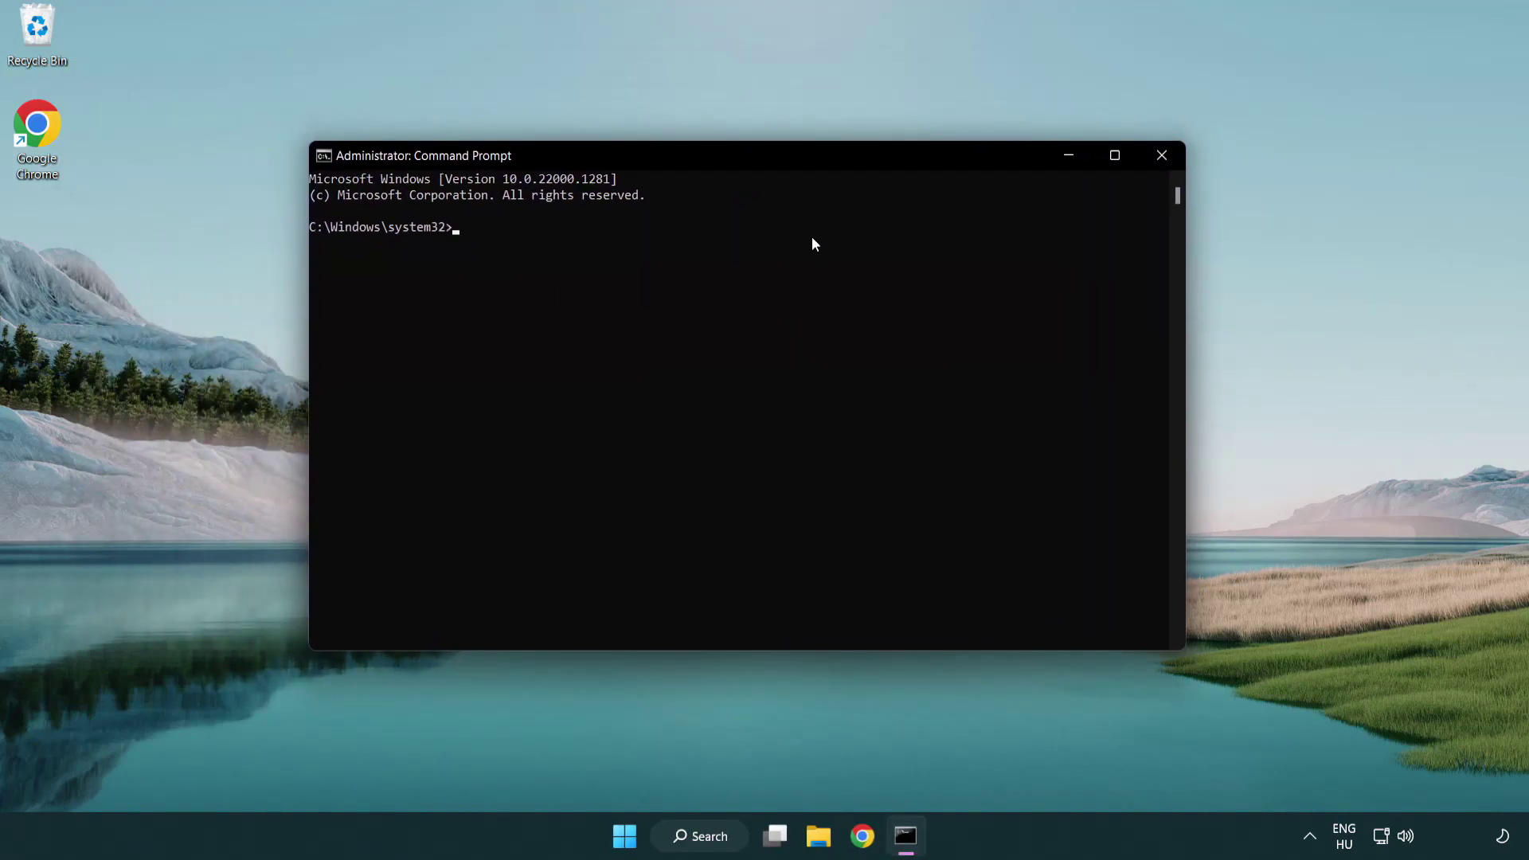
Run the system file check with sfc /scannow and close the Command Prompt once the scan is complete
{"action": "type", "text": "sfc /scannow"}
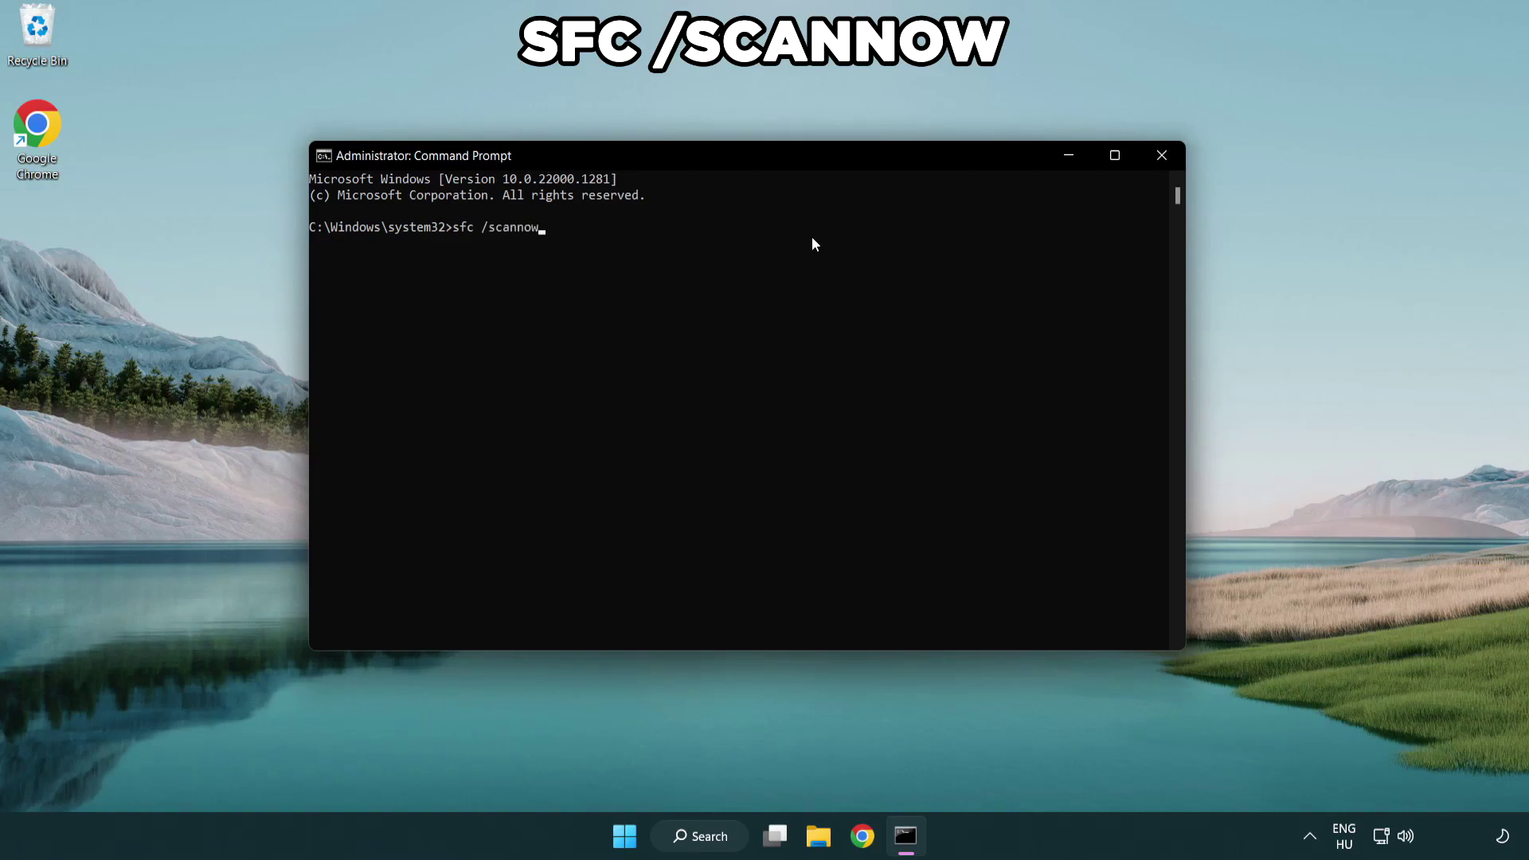
{"action": "key", "text": "Return"}
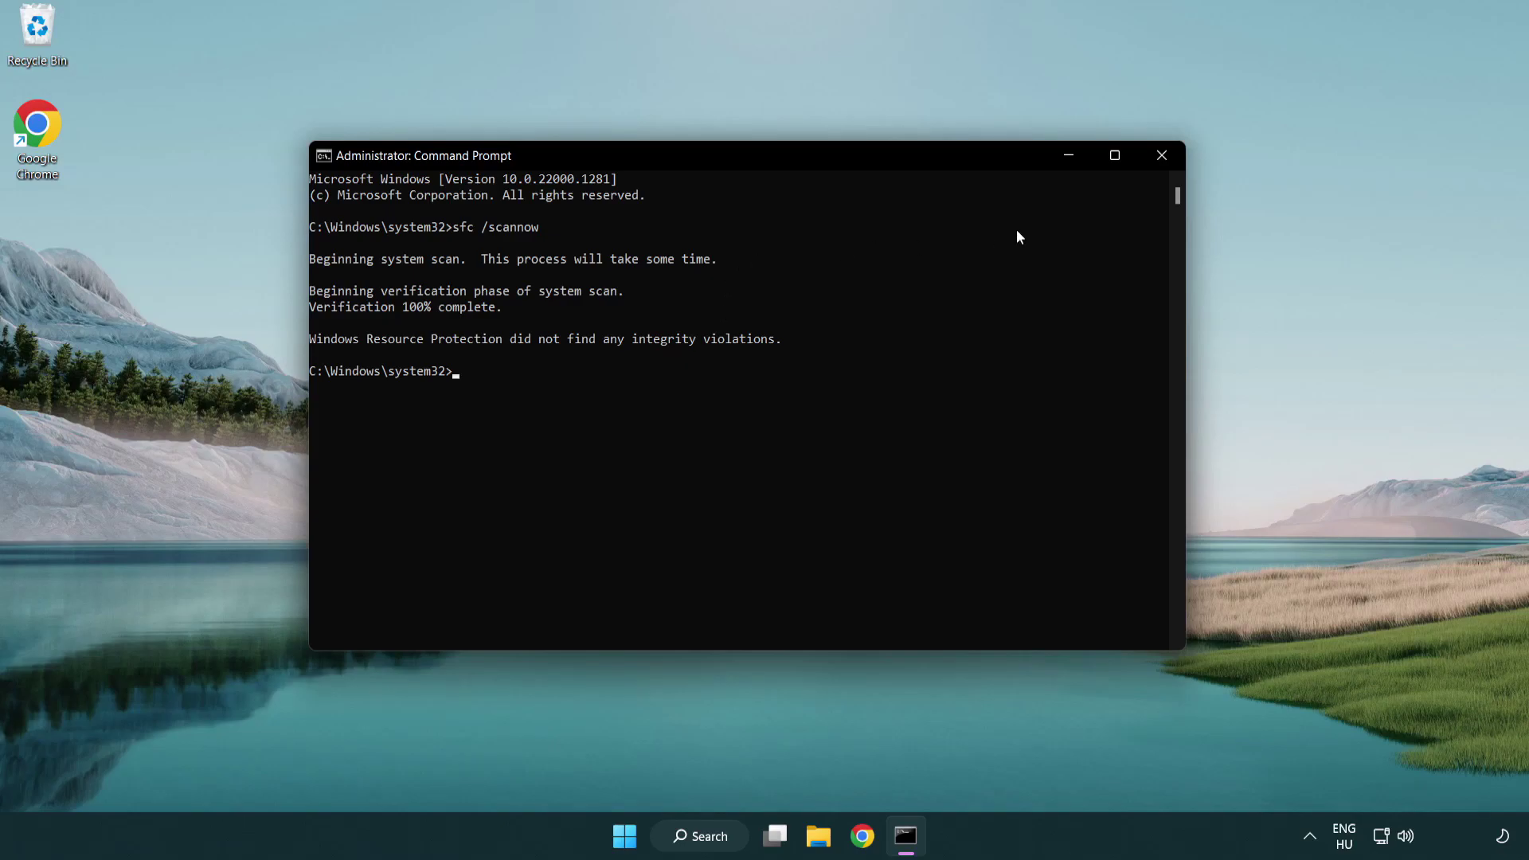
{"action": "left_click", "coordinate": [1161, 155]}
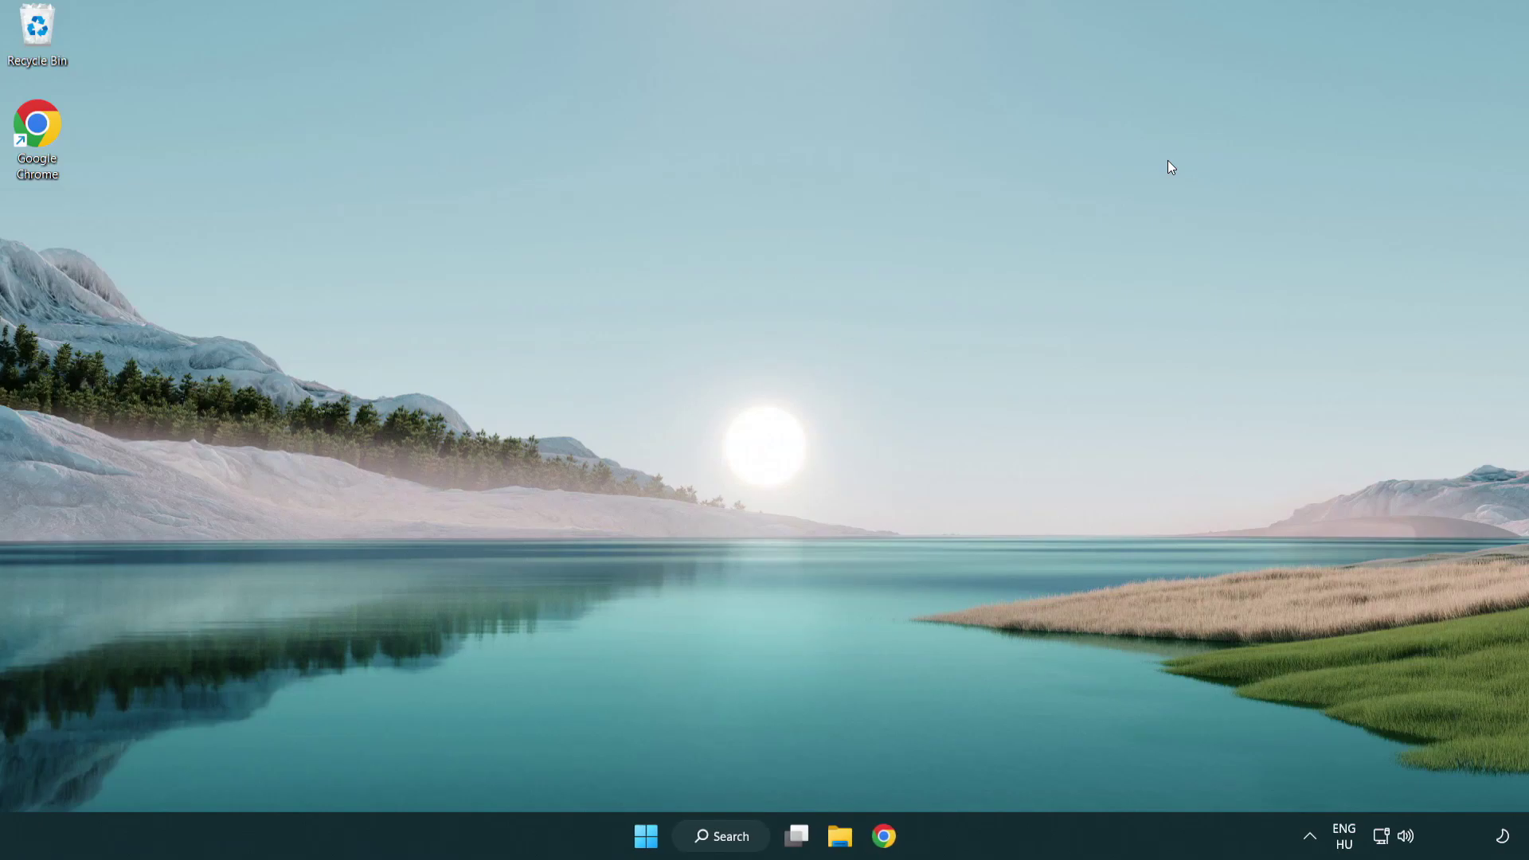
{"action": "left_click", "coordinate": [641, 836]}
{"action": "left_click", "coordinate": [1020, 762]}
Search Windows for security and open the Windows Security app
{"action": "left_click", "coordinate": [730, 841]}
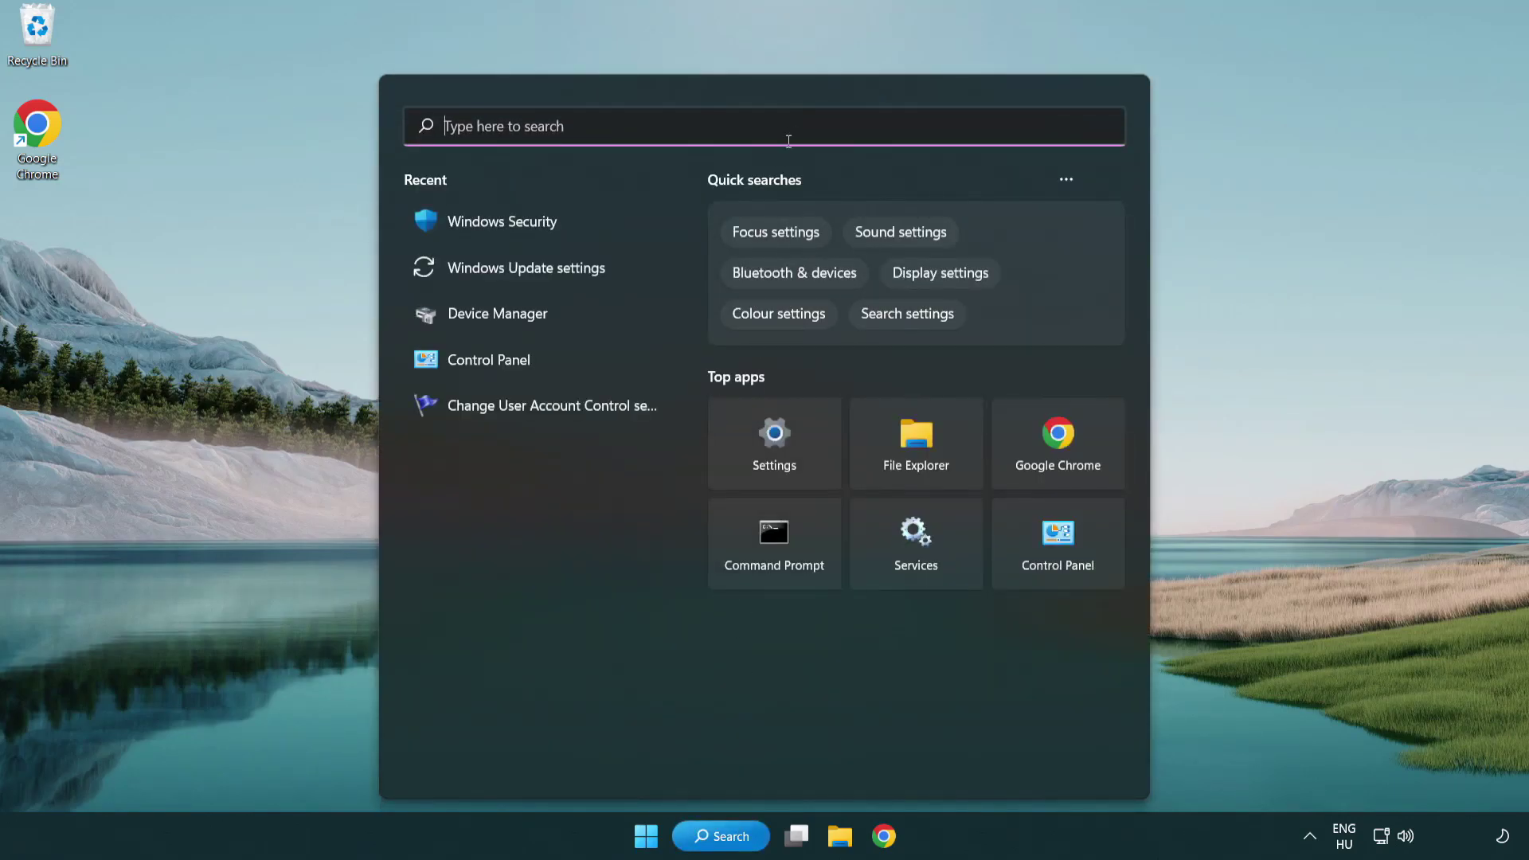
{"action": "type", "text": "sec"}
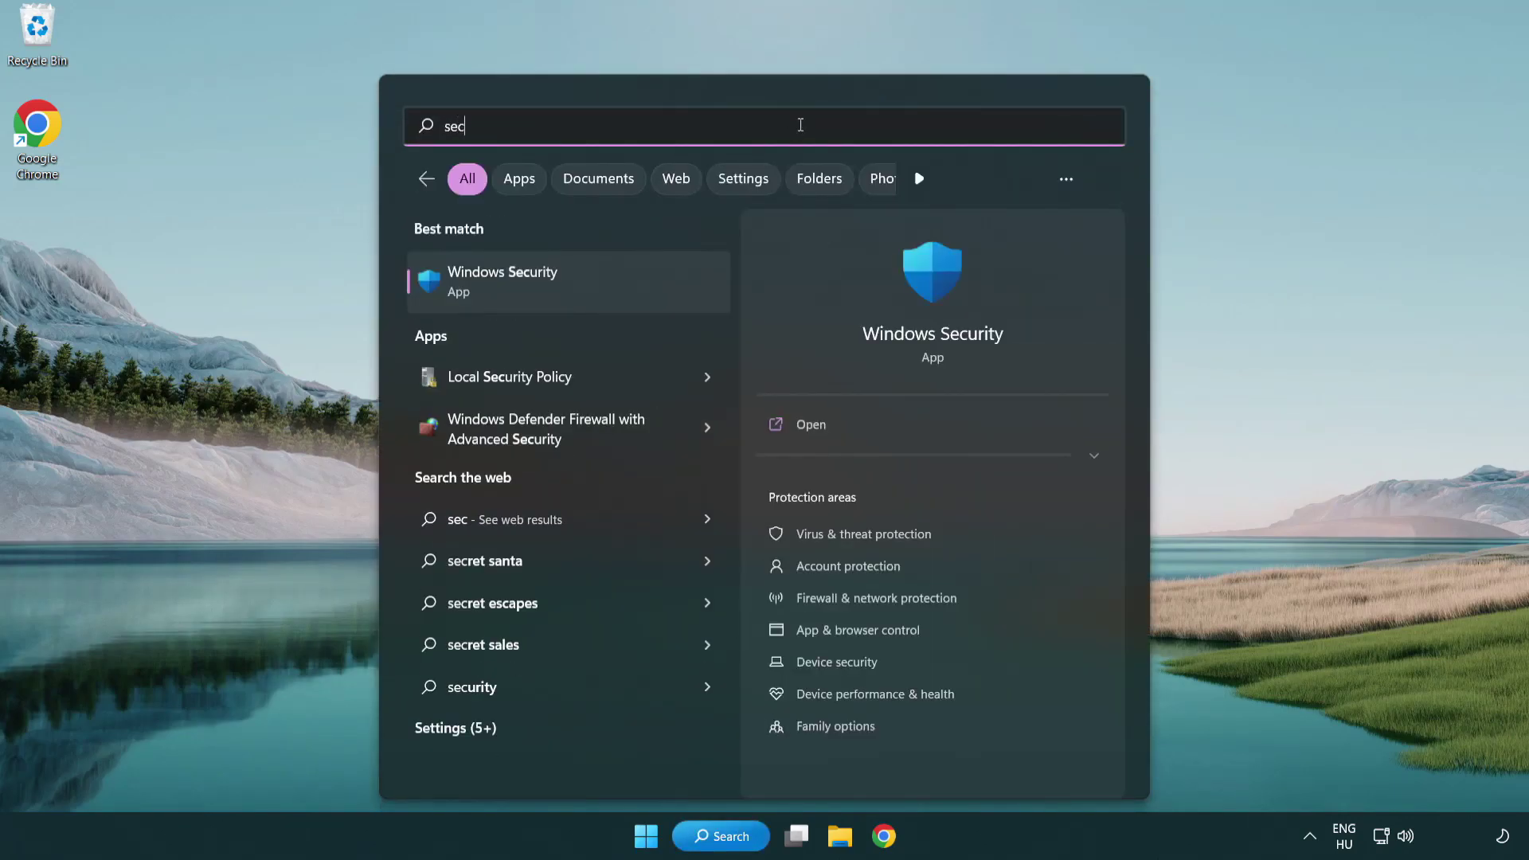
{"action": "type", "text": "urity"}
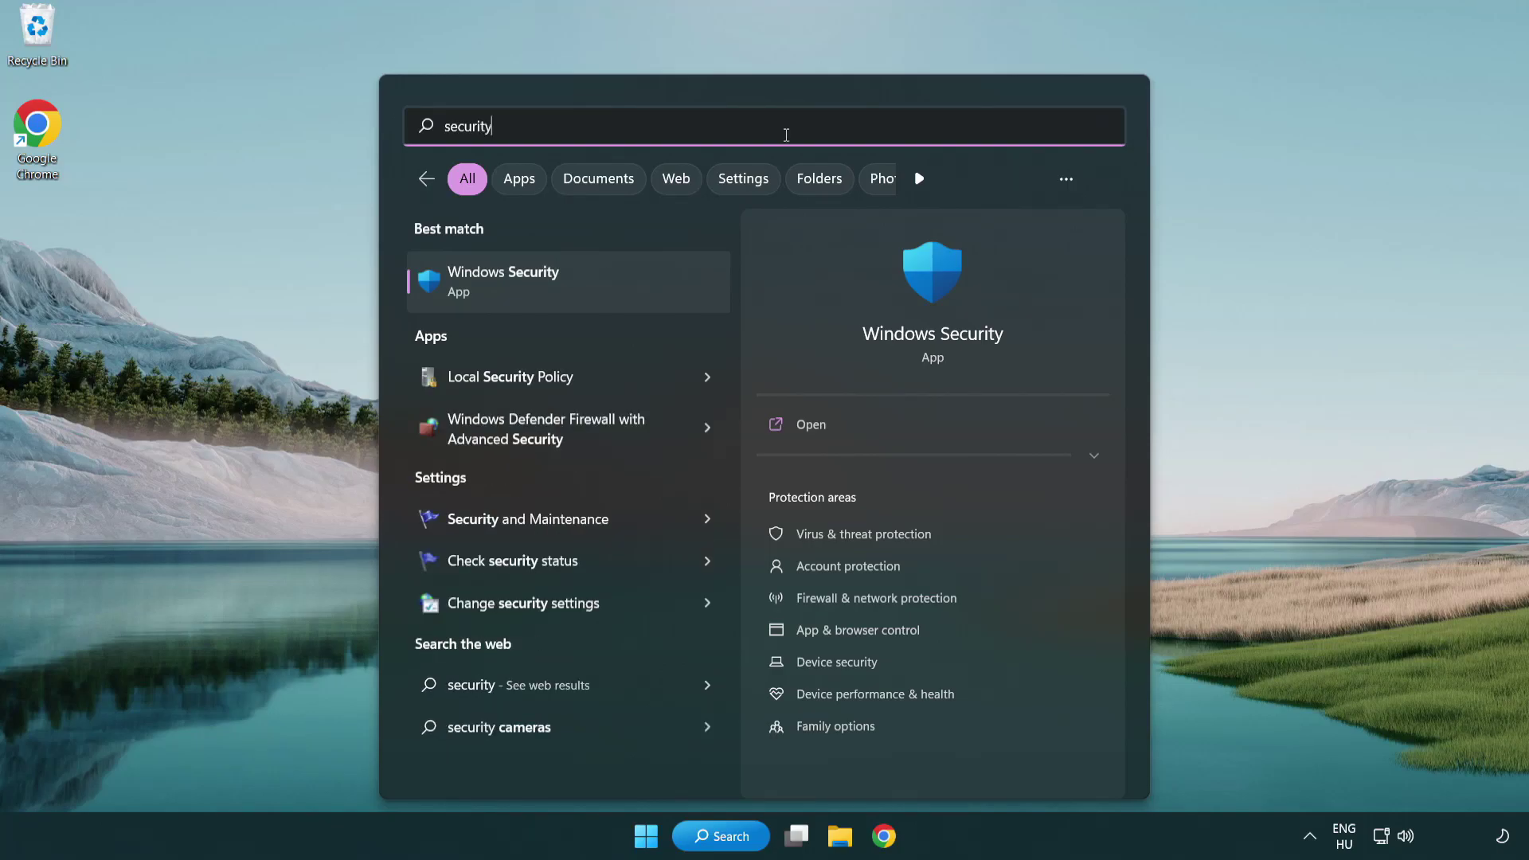
{"action": "left_click", "coordinate": [626, 293]}
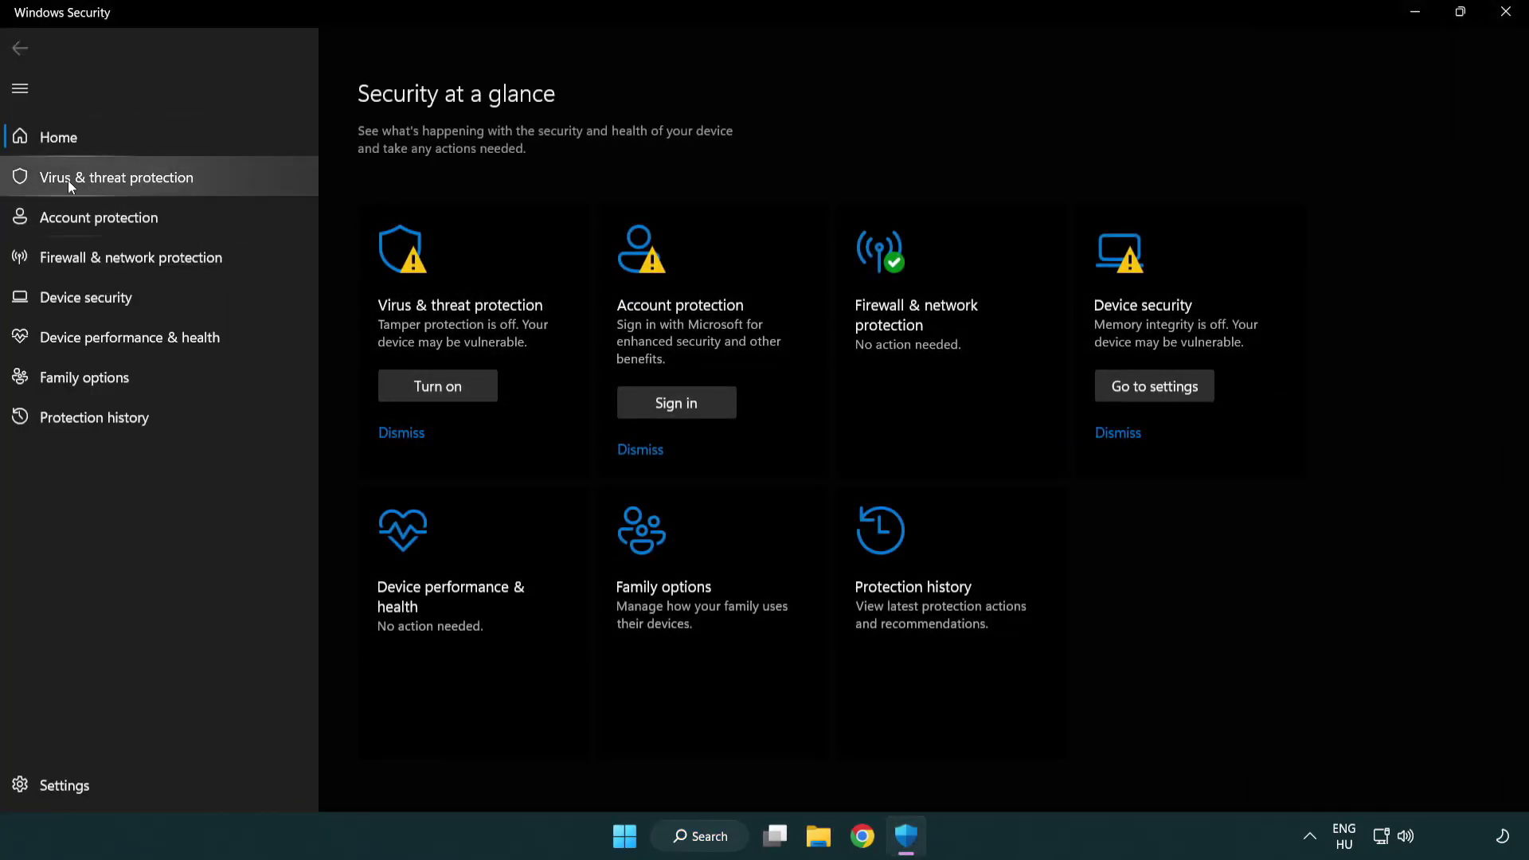
Go to the Exclusions page within the virus and threat protection settings
{"action": "left_click", "coordinate": [231, 180]}
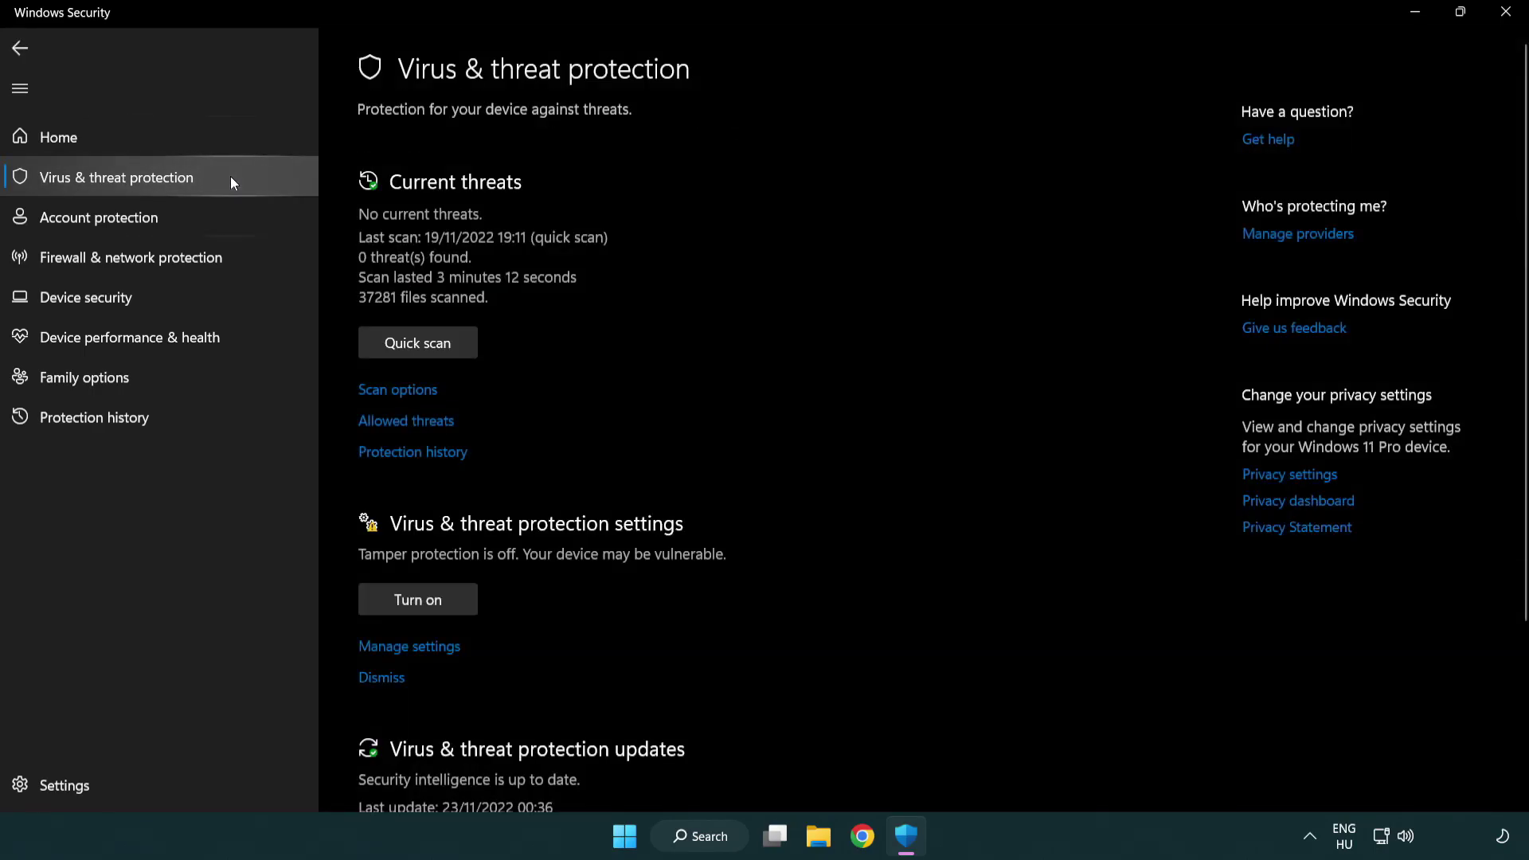
{"action": "scroll", "coordinate": [451, 443], "scroll_direction": "down", "scroll_amount": 2}
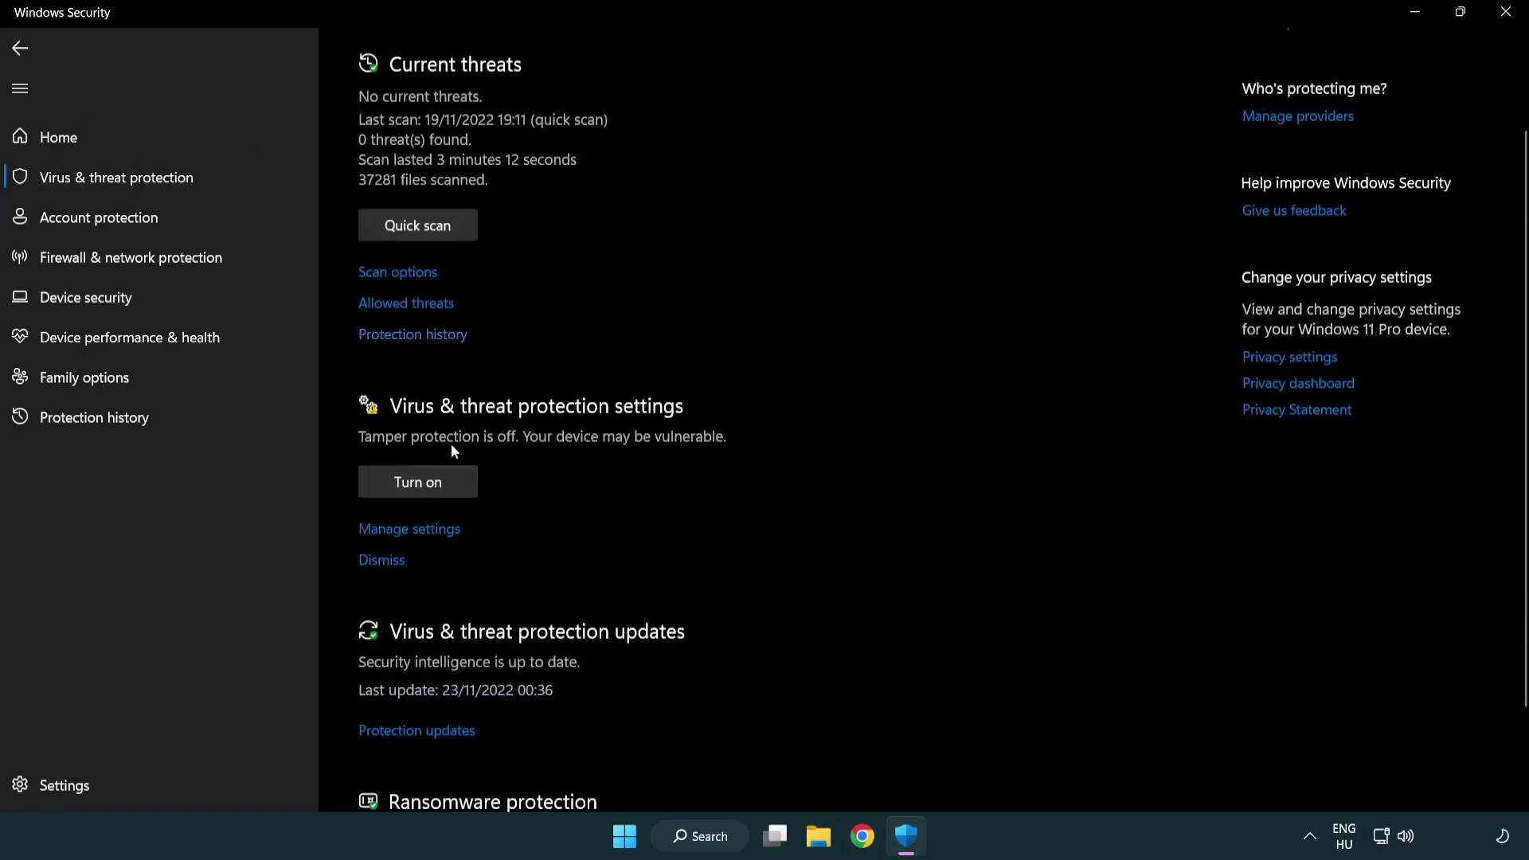
{"action": "left_click", "coordinate": [407, 531]}
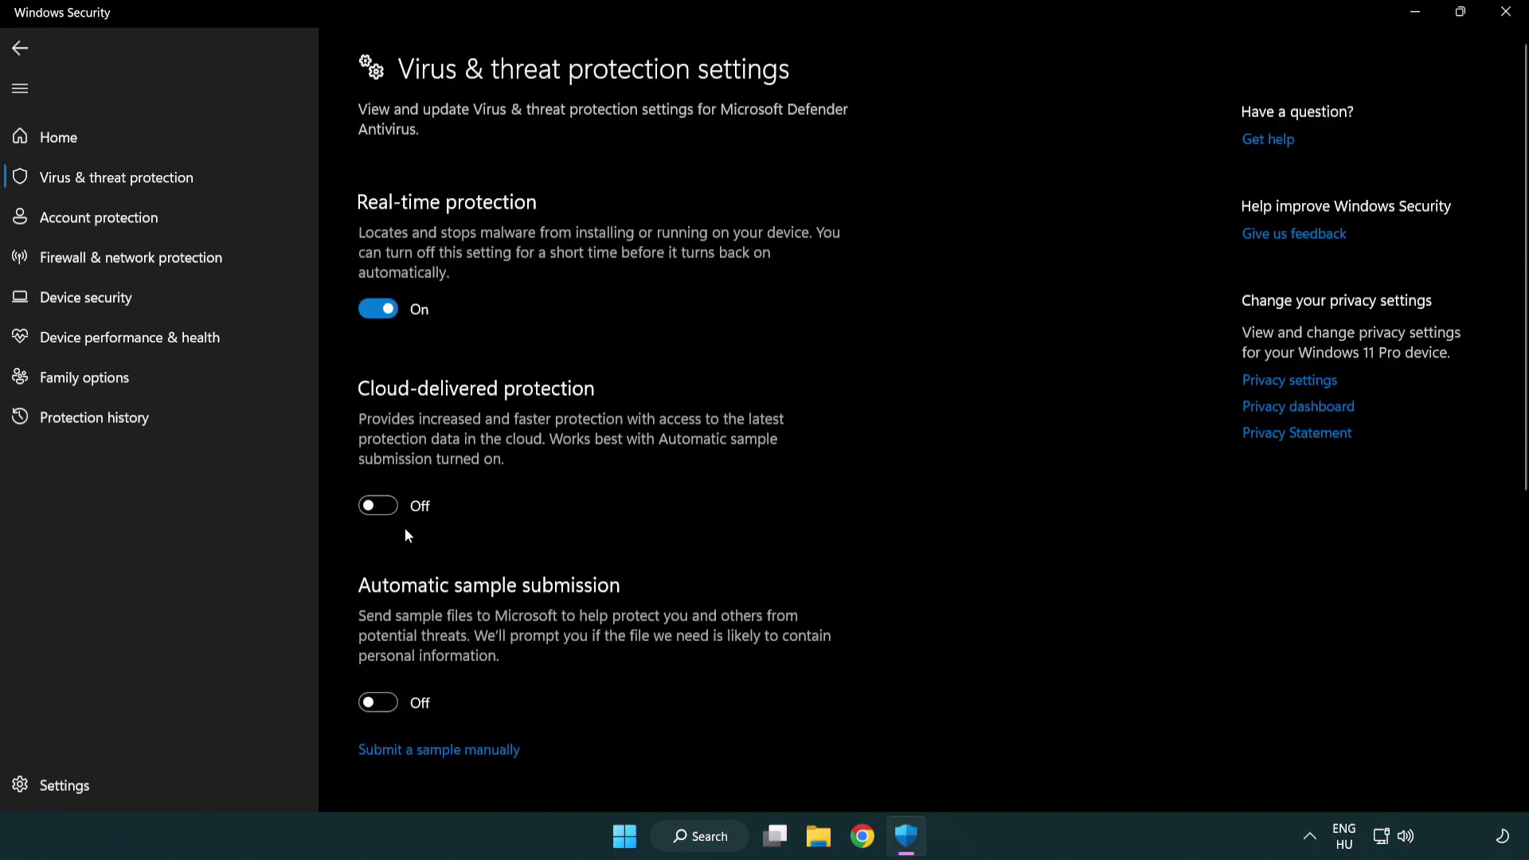
{"action": "scroll", "coordinate": [406, 530], "scroll_direction": "down", "scroll_amount": 9}
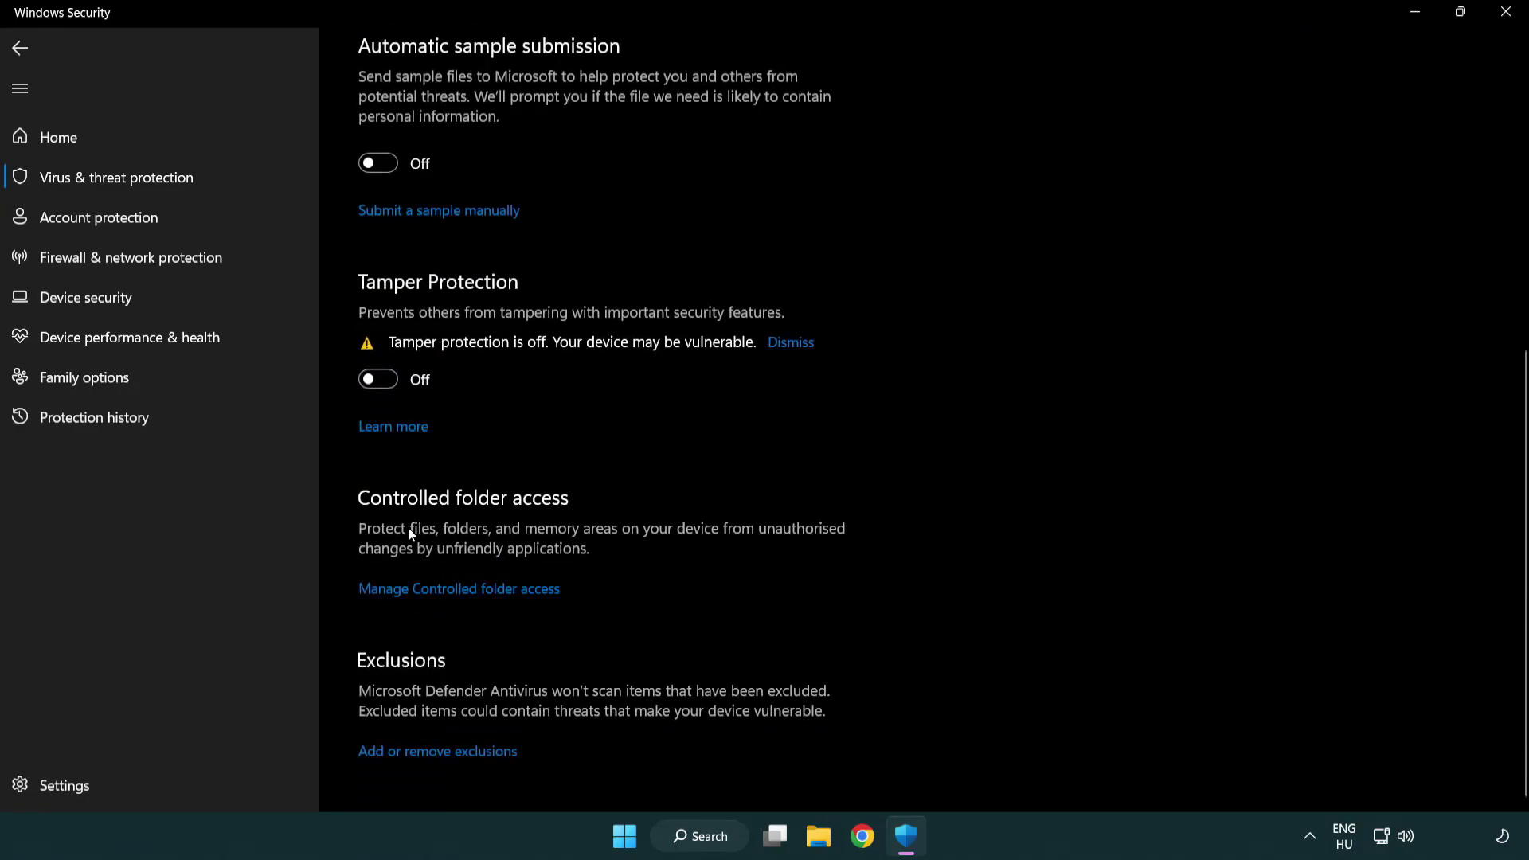
{"action": "left_click", "coordinate": [444, 756]}
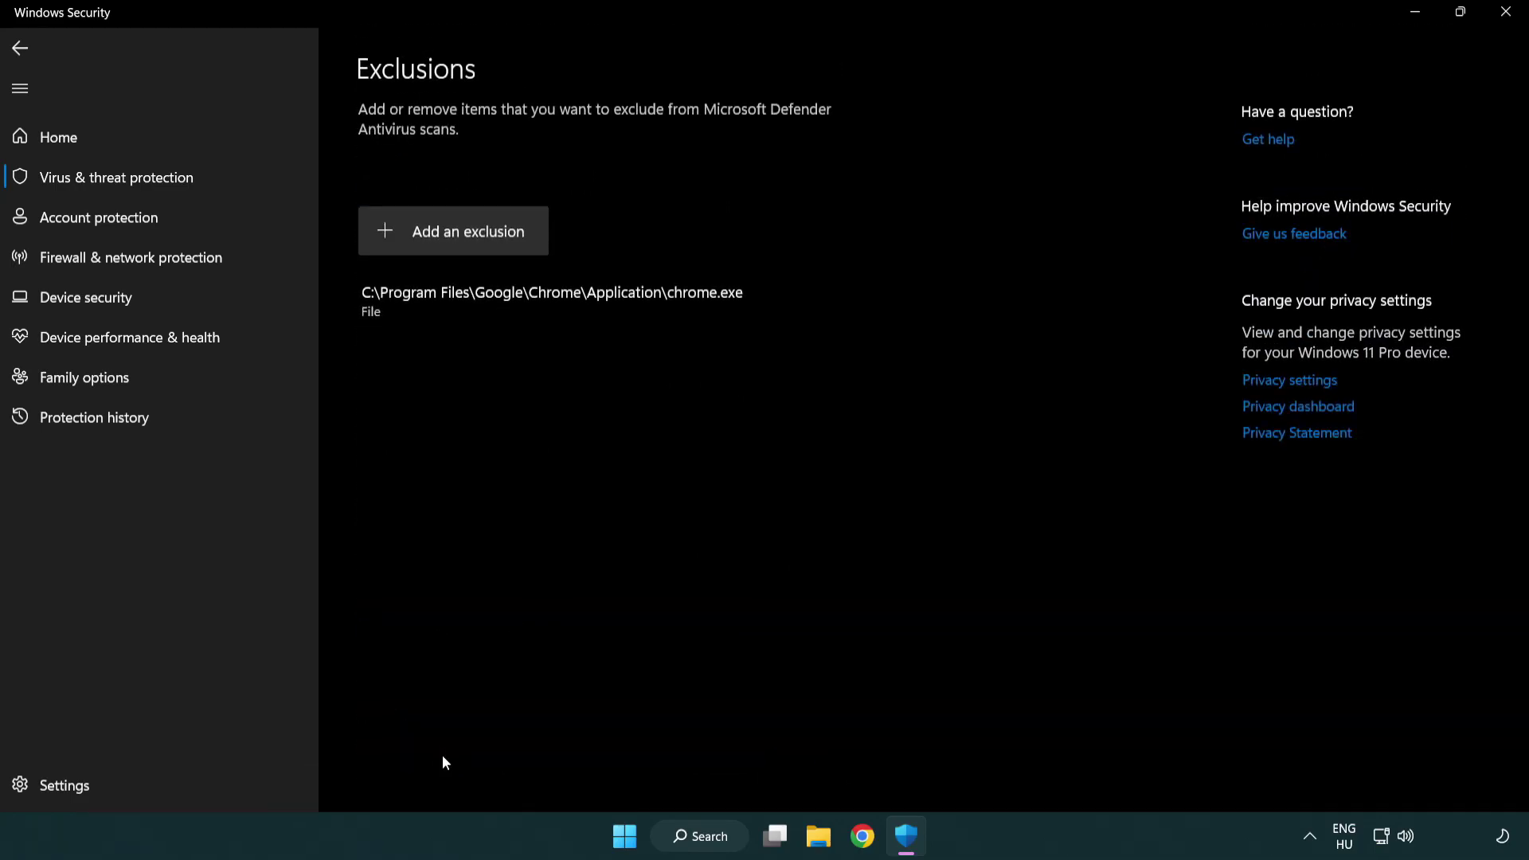
Try to add the NOT WORKING APP shortcut from C:\Program Files (x86)\NOT WORKING APP as a file exclusion, and close Windows Security
{"action": "left_click", "coordinate": [459, 239]}
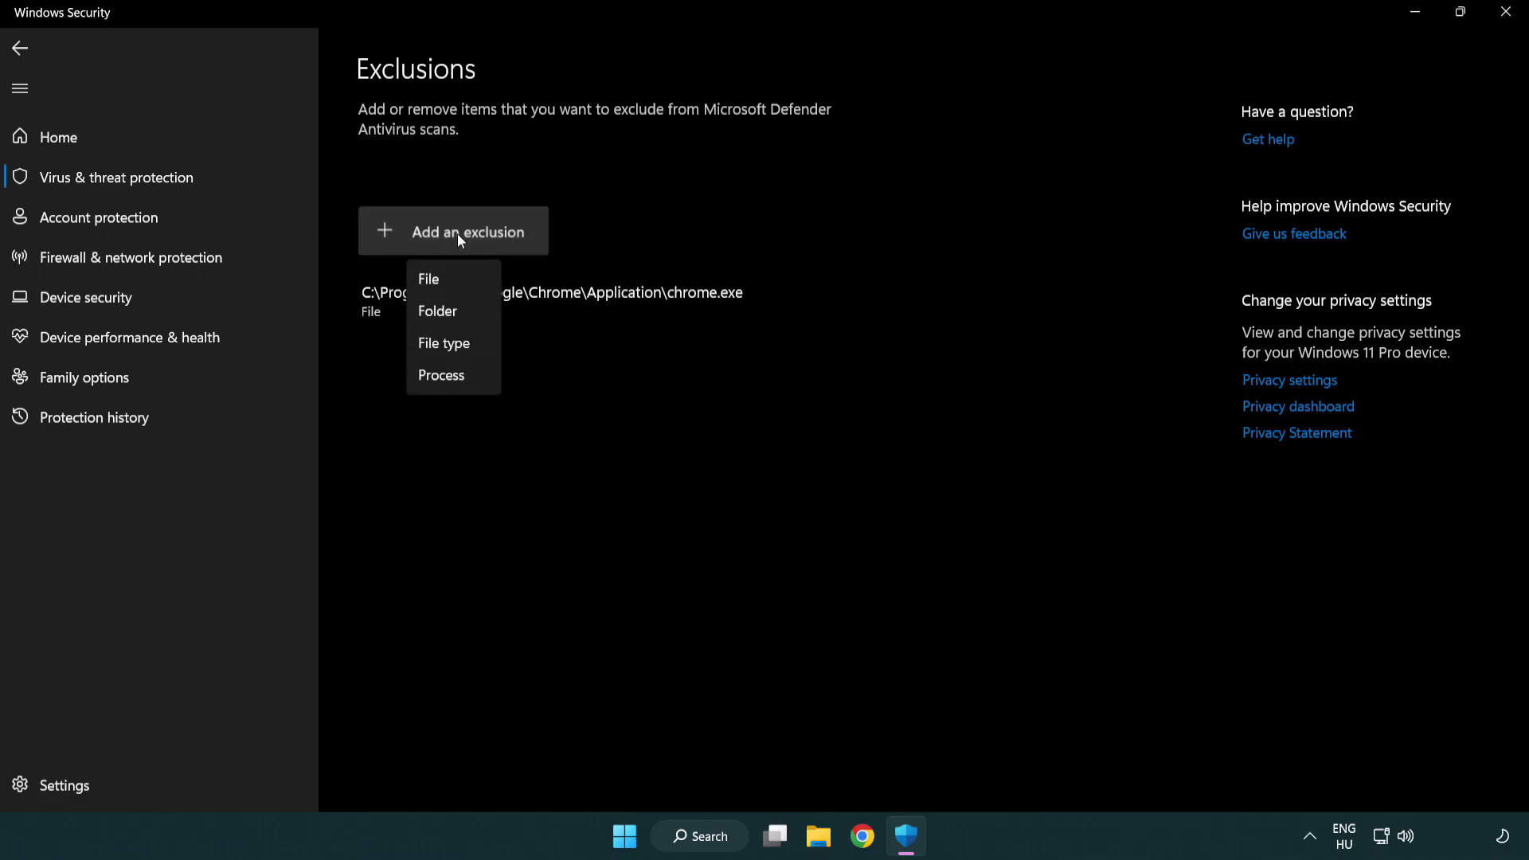
{"action": "left_click", "coordinate": [460, 281]}
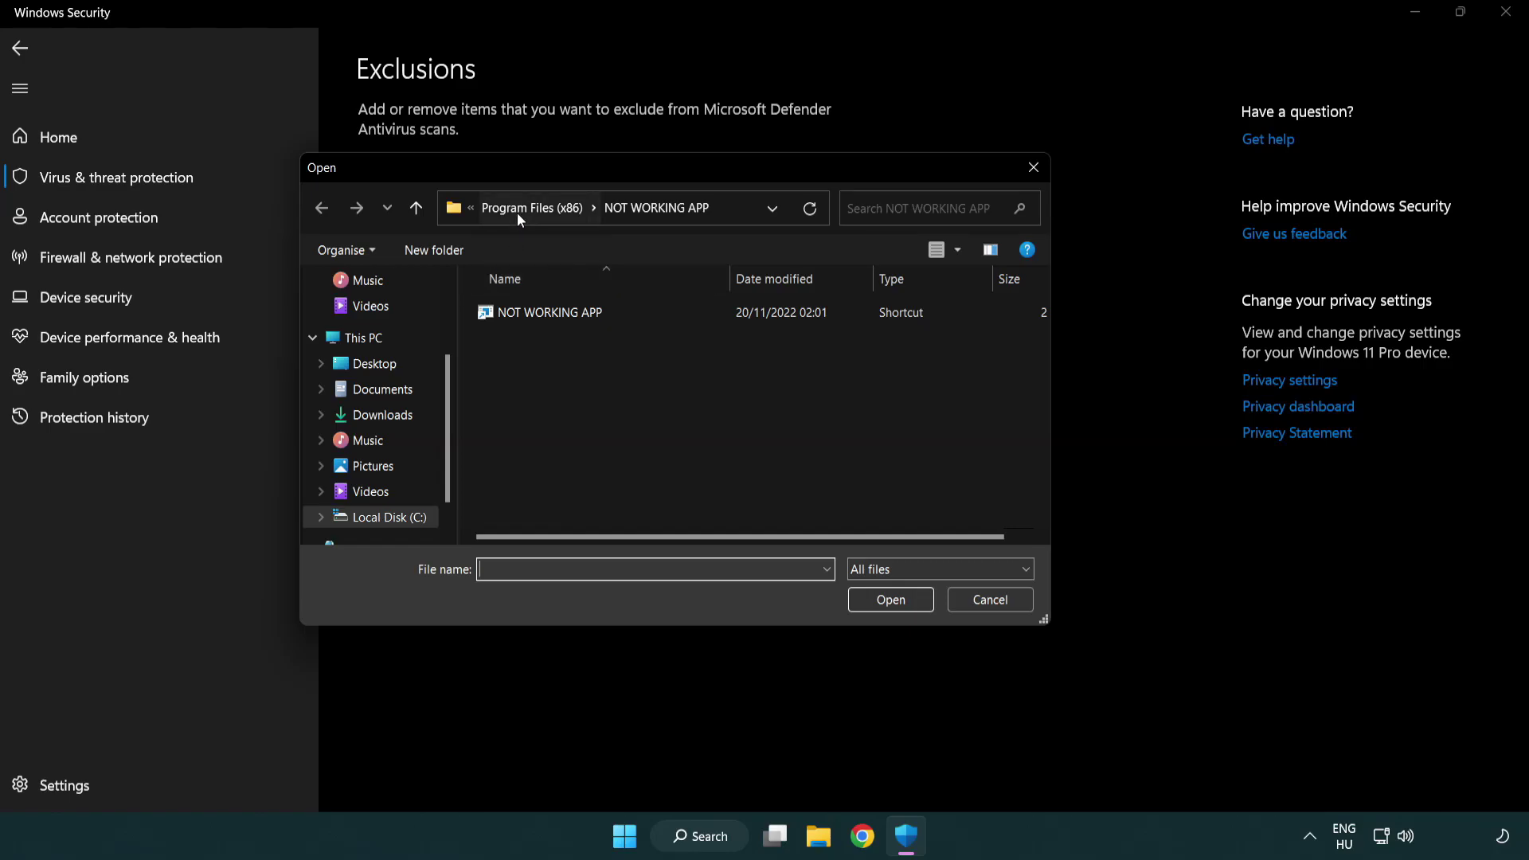
{"action": "left_click", "coordinate": [517, 212]}
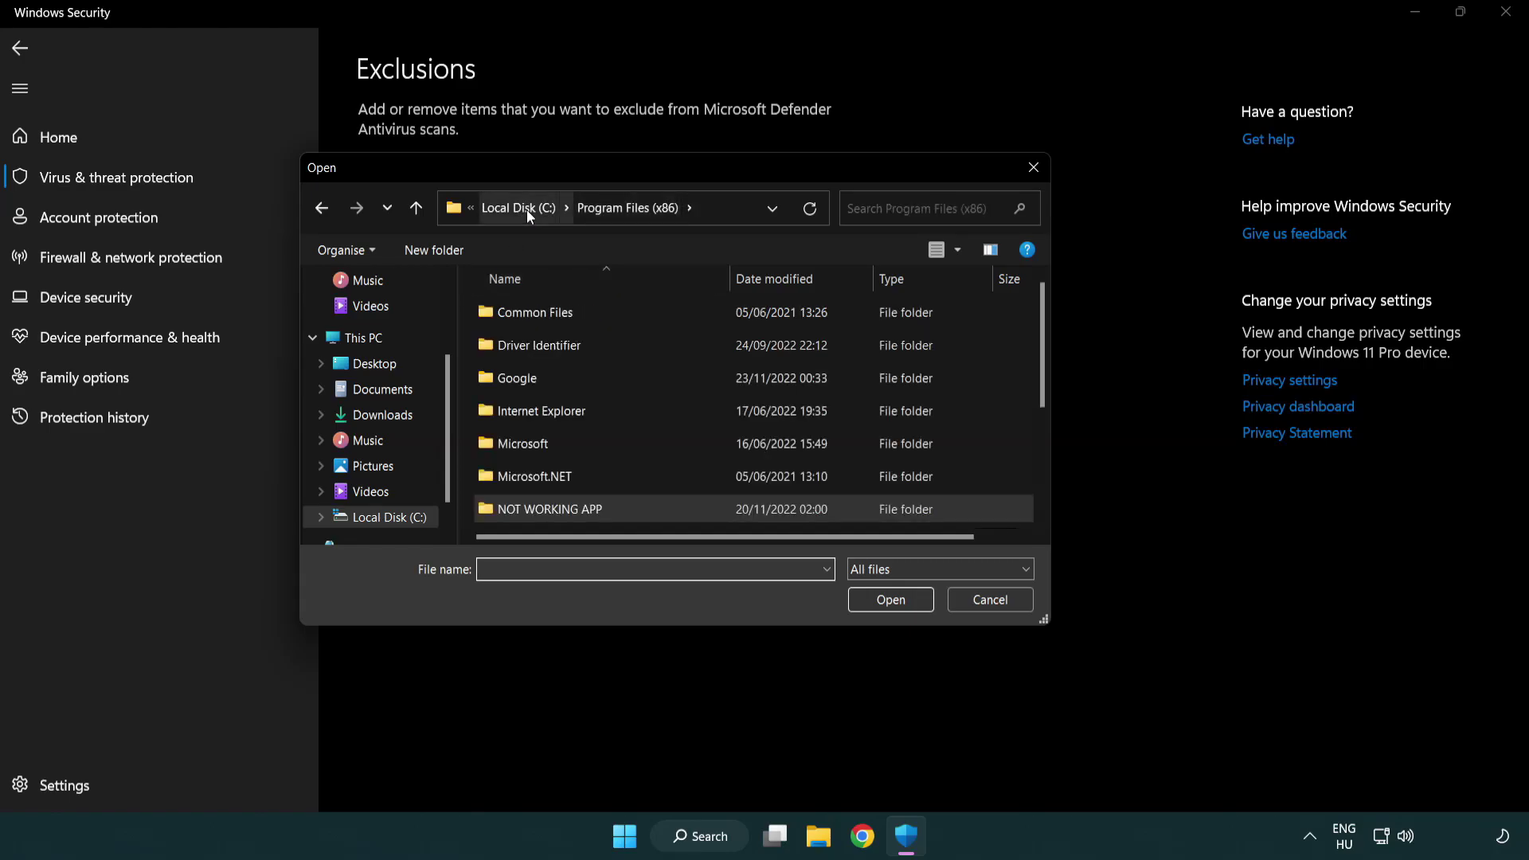
{"action": "left_click", "coordinate": [527, 209]}
{"action": "left_click", "coordinate": [517, 211]}
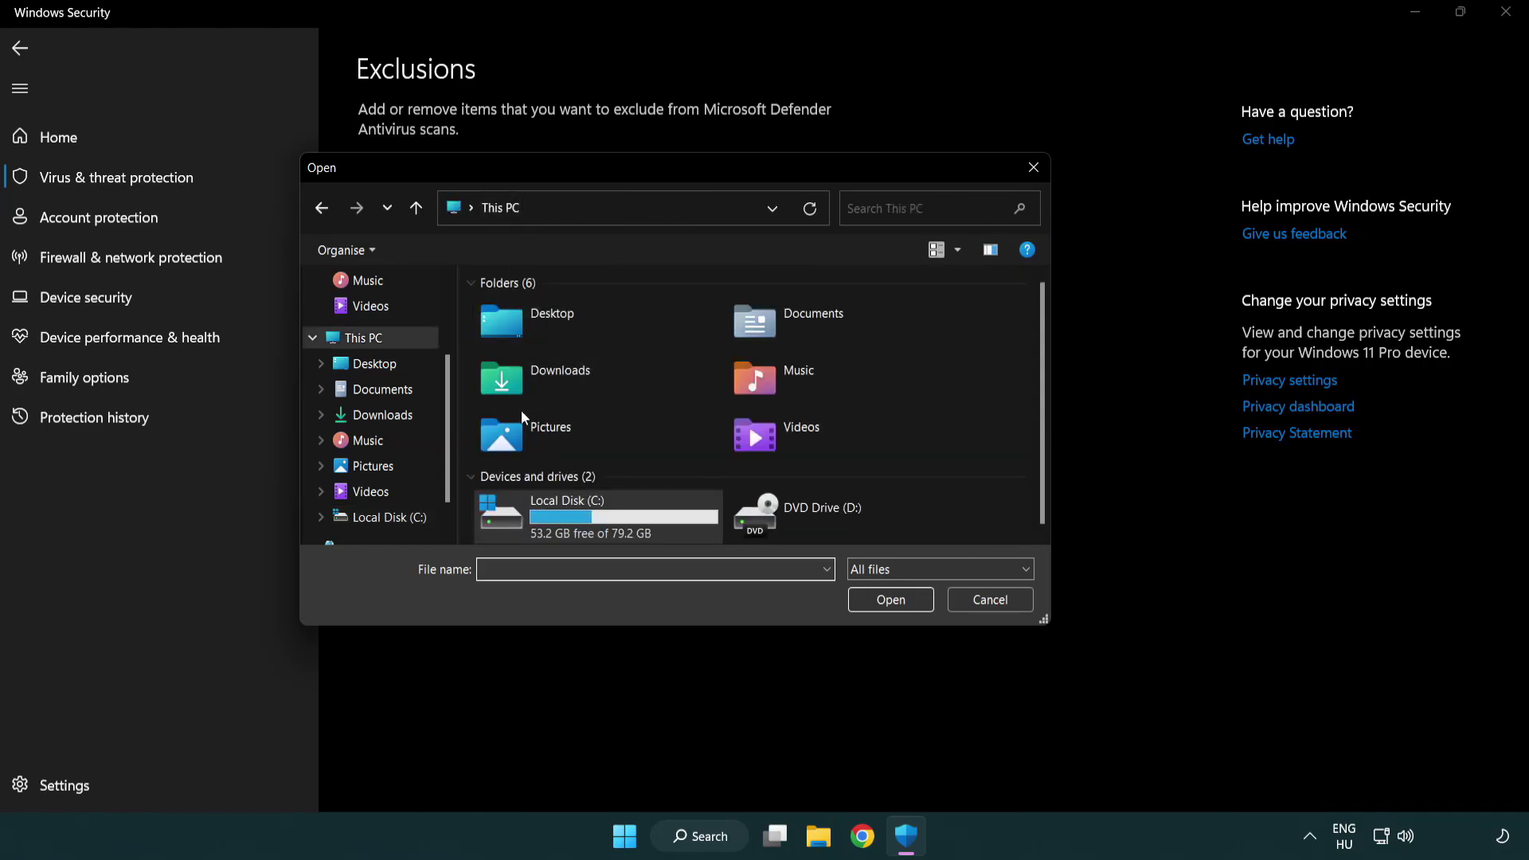
{"action": "double_click", "coordinate": [558, 527]}
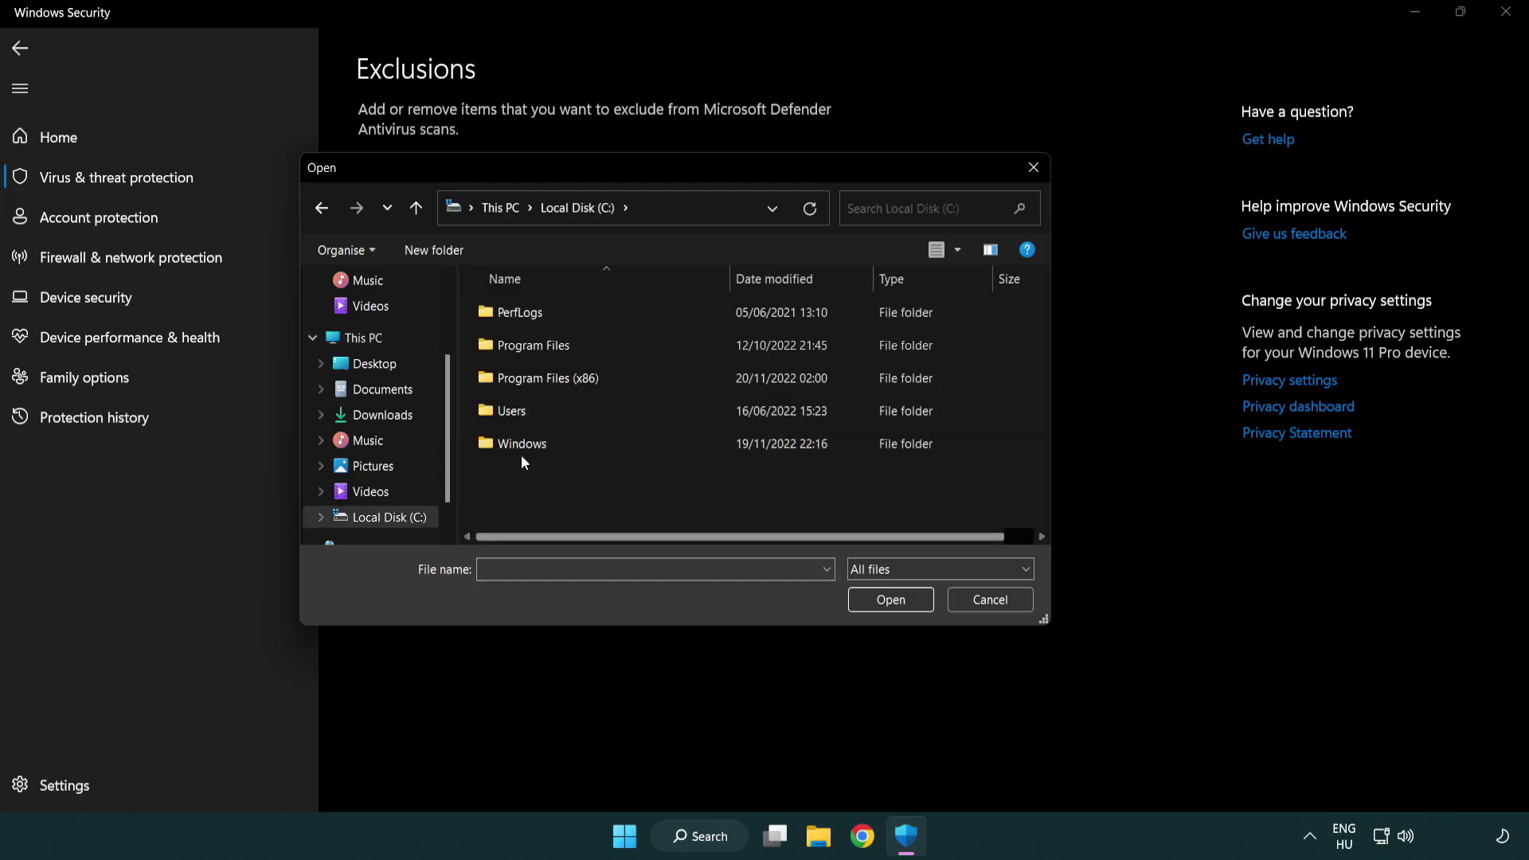
{"action": "double_click", "coordinate": [560, 379]}
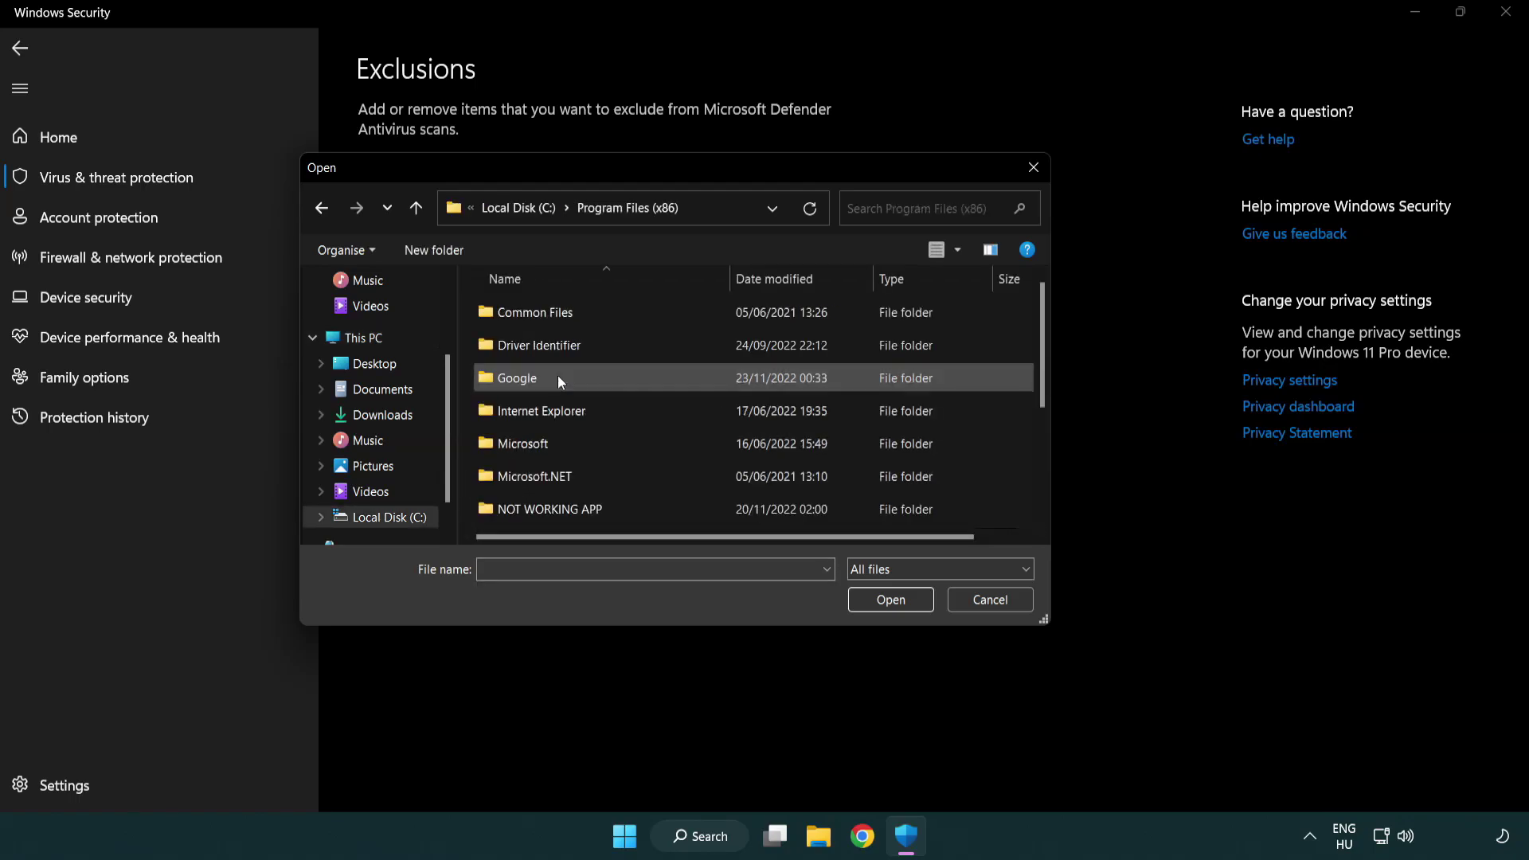
{"action": "double_click", "coordinate": [570, 511]}
{"action": "left_click", "coordinate": [542, 314]}
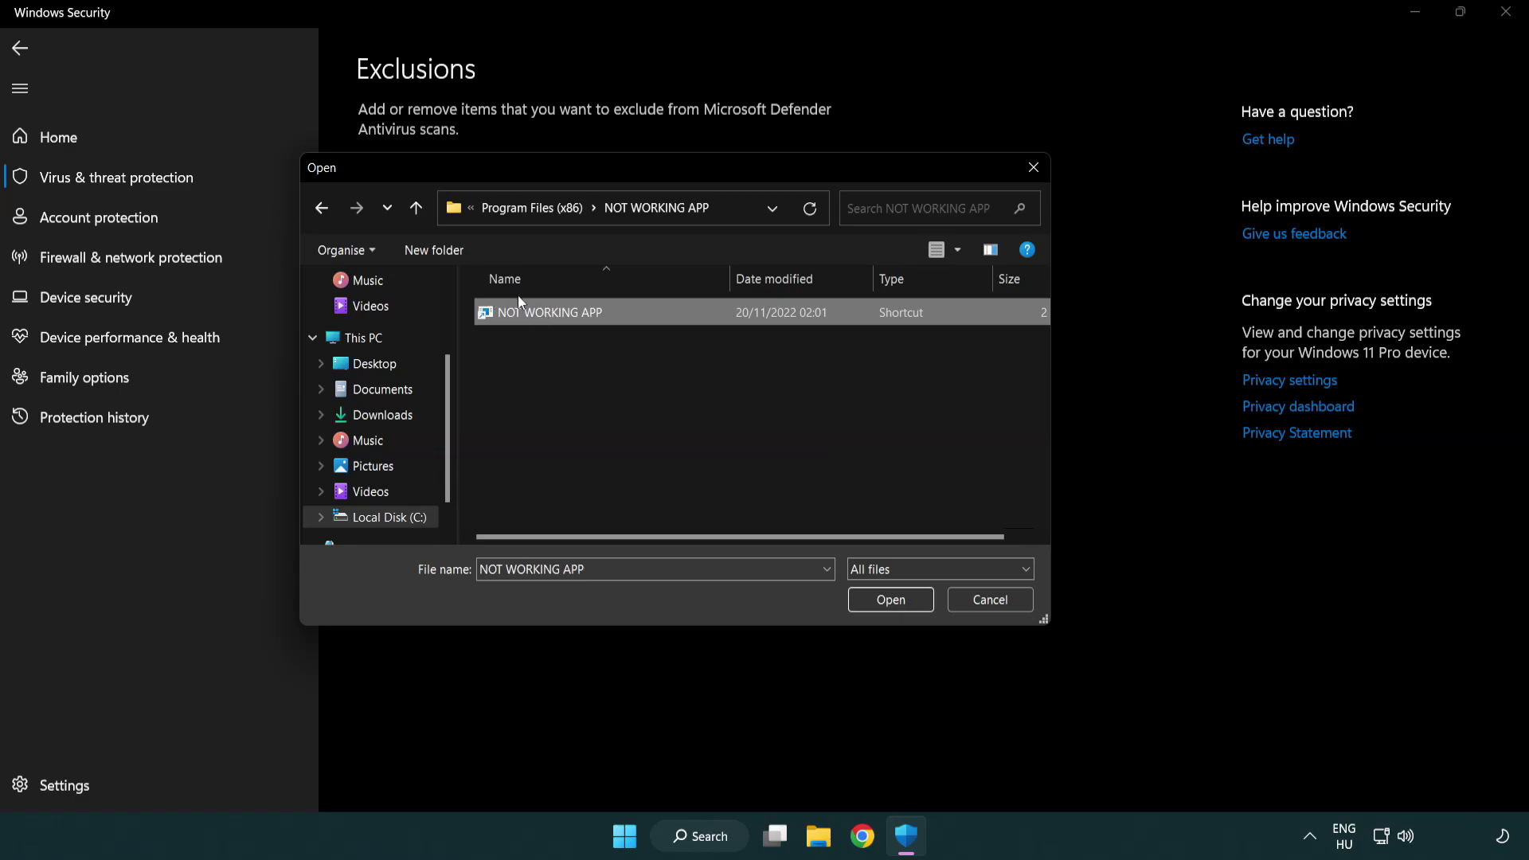
{"action": "left_click", "coordinate": [889, 606]}
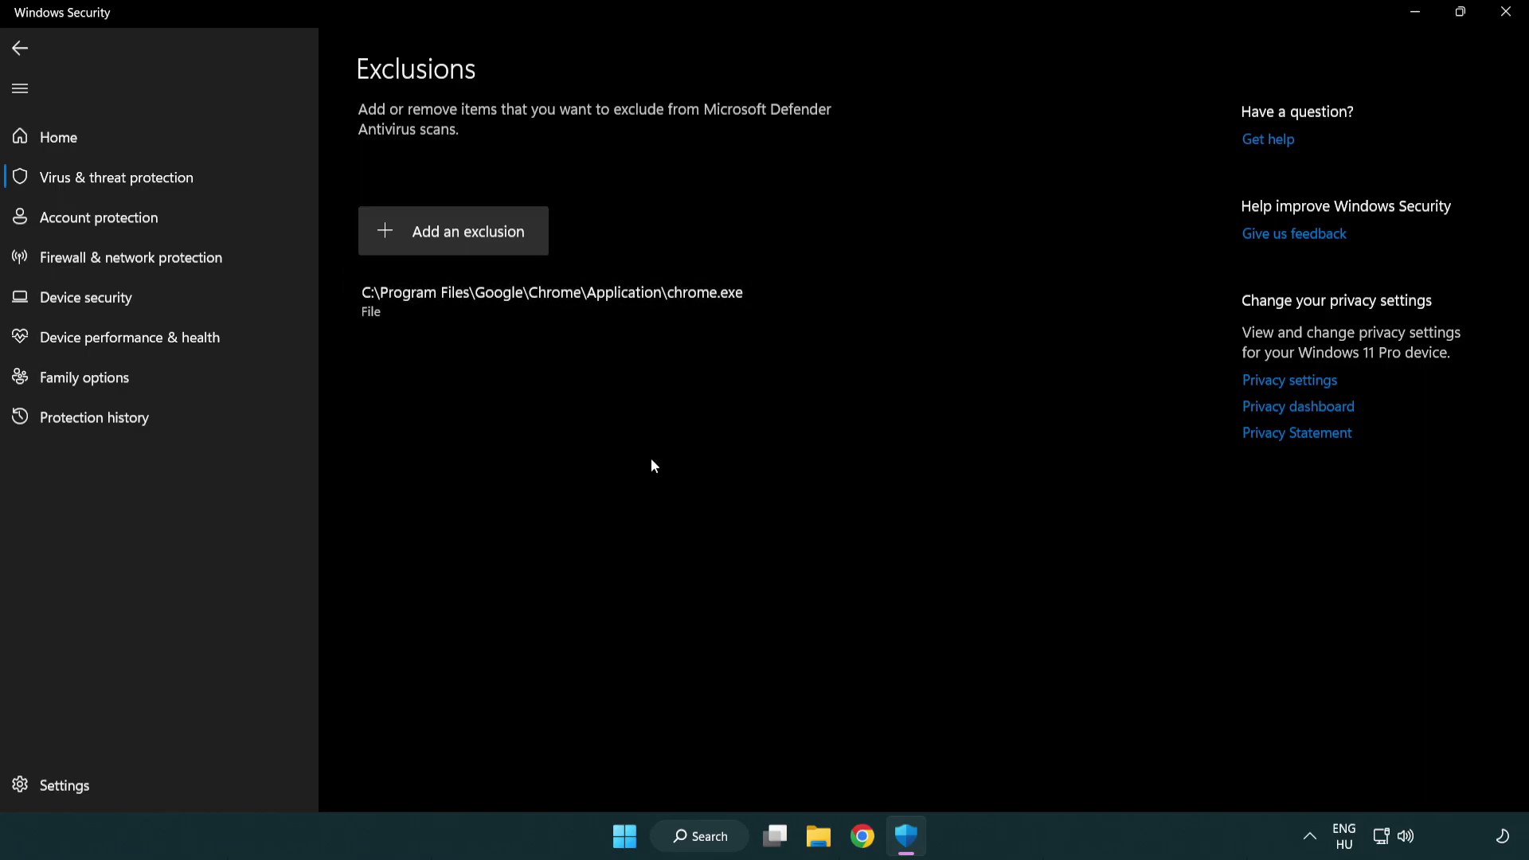
{"action": "left_click", "coordinate": [1507, 14]}
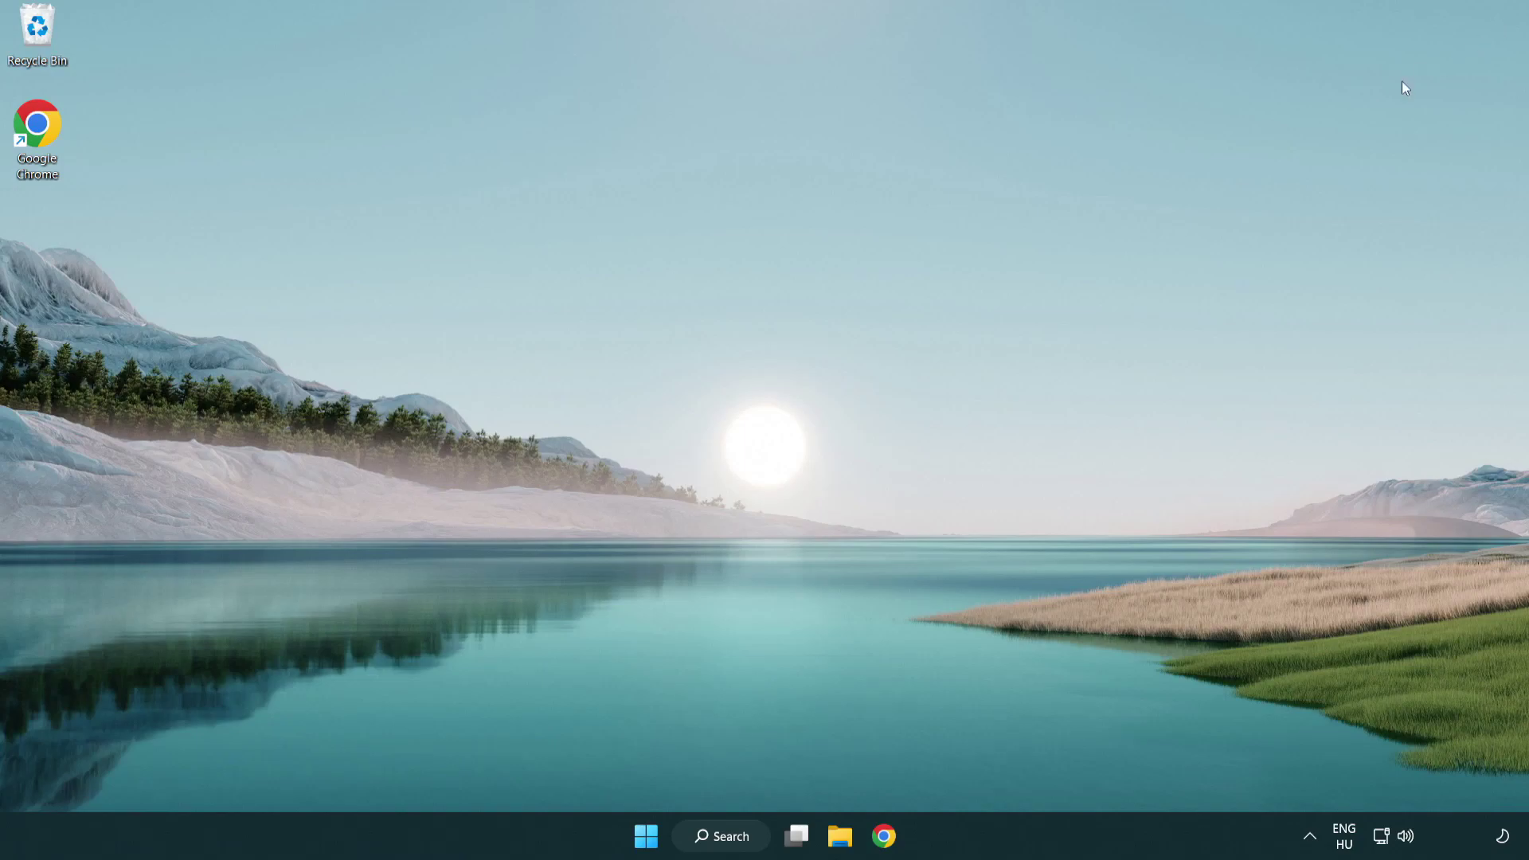
Open the computer's power options for a restart
{"action": "left_click", "coordinate": [645, 846]}
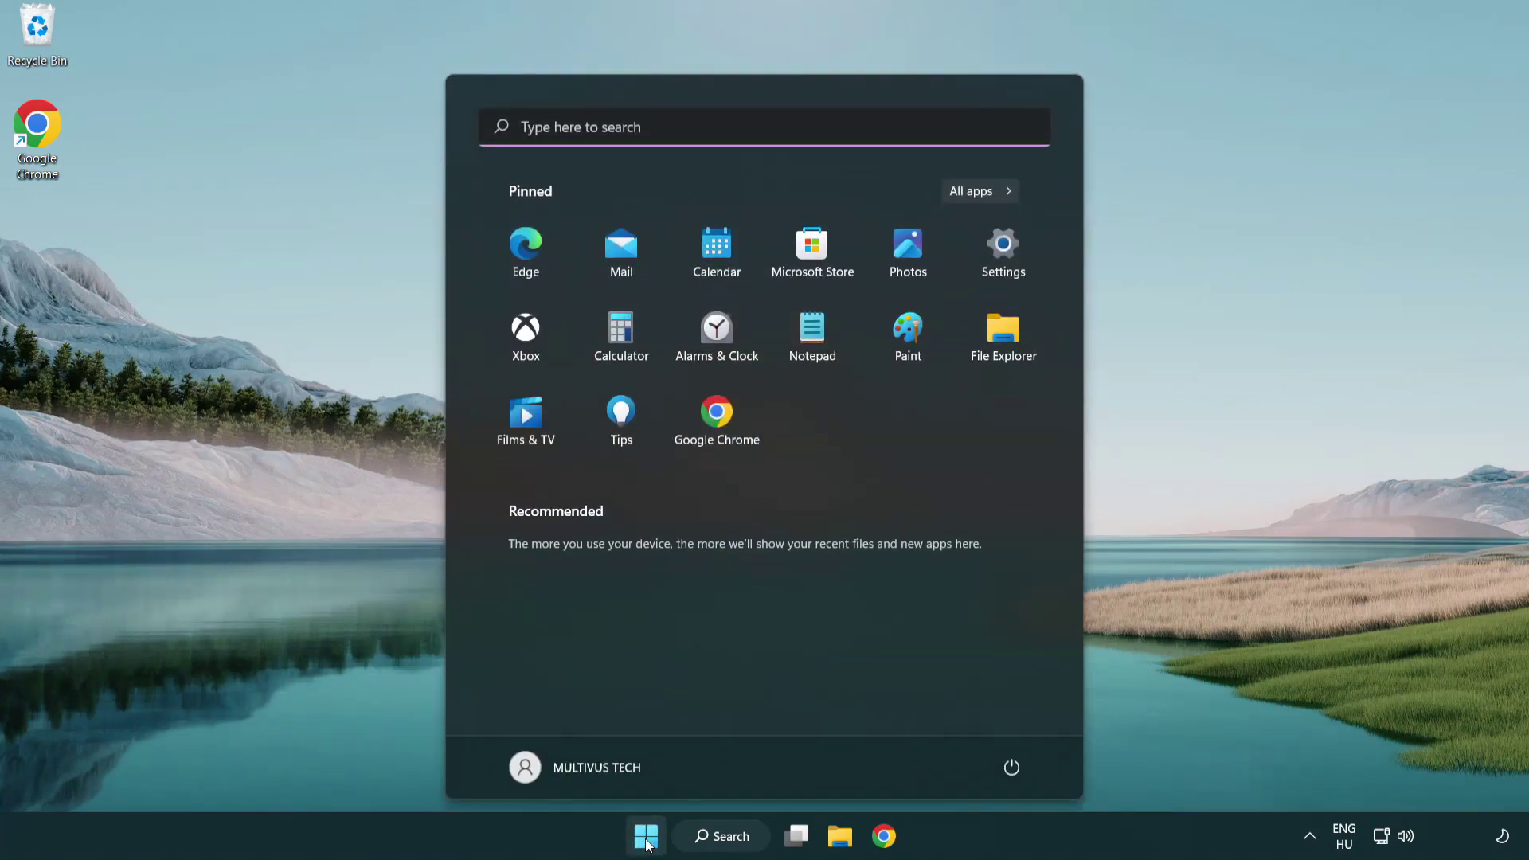
{"action": "left_click", "coordinate": [1017, 766]}
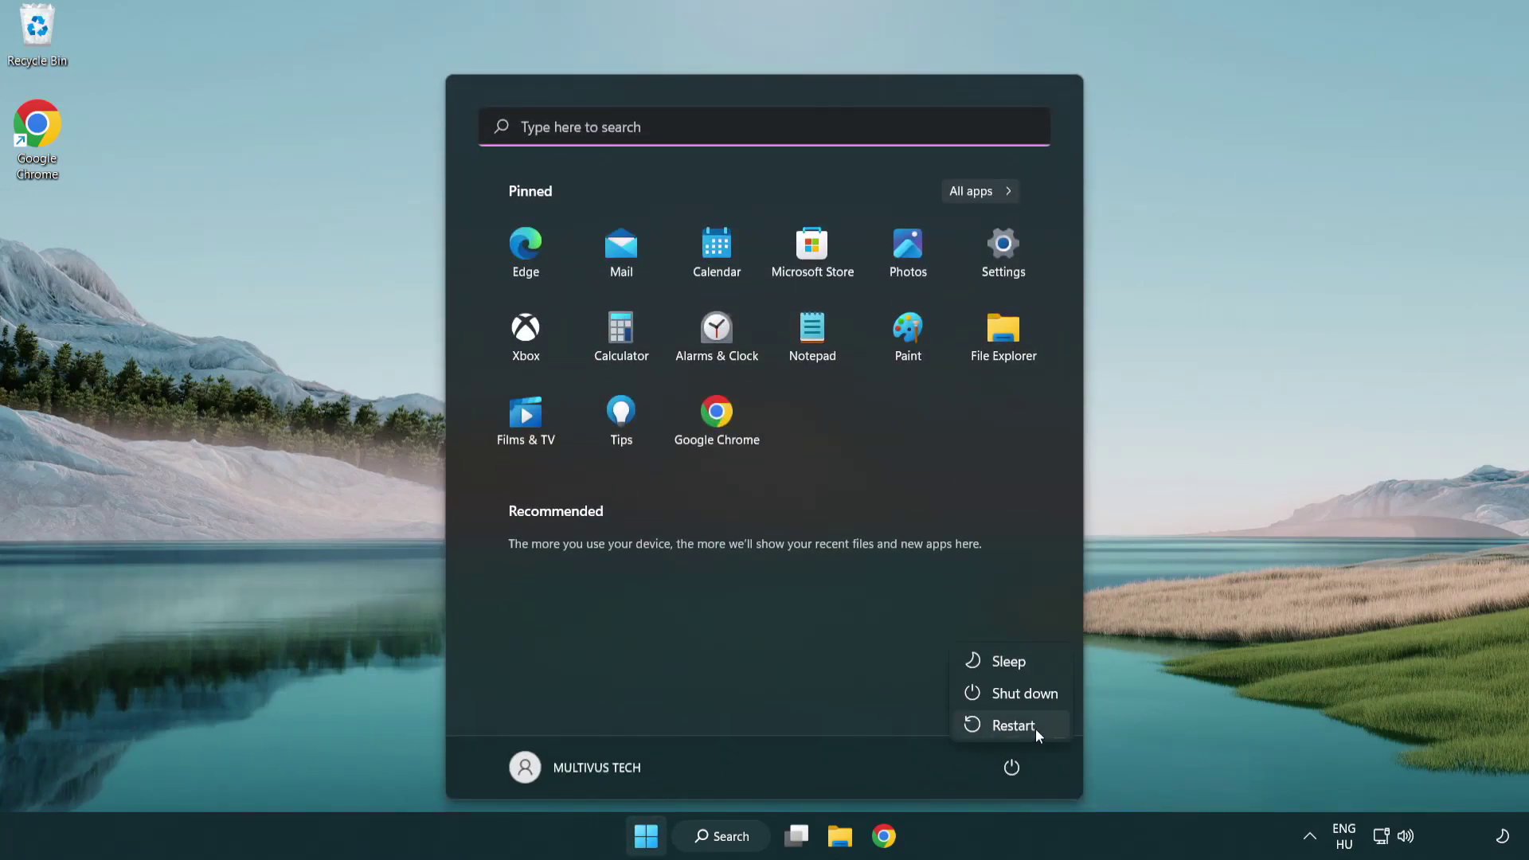